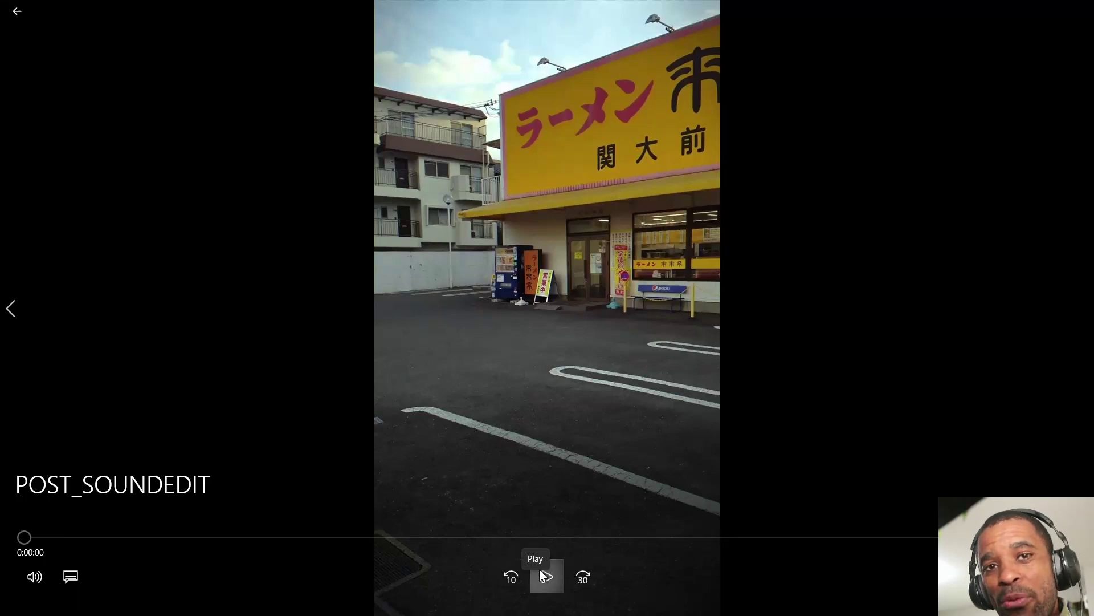
- Preview the parking lot phone clip from start to end, then close Media Player
left_click(540, 569)
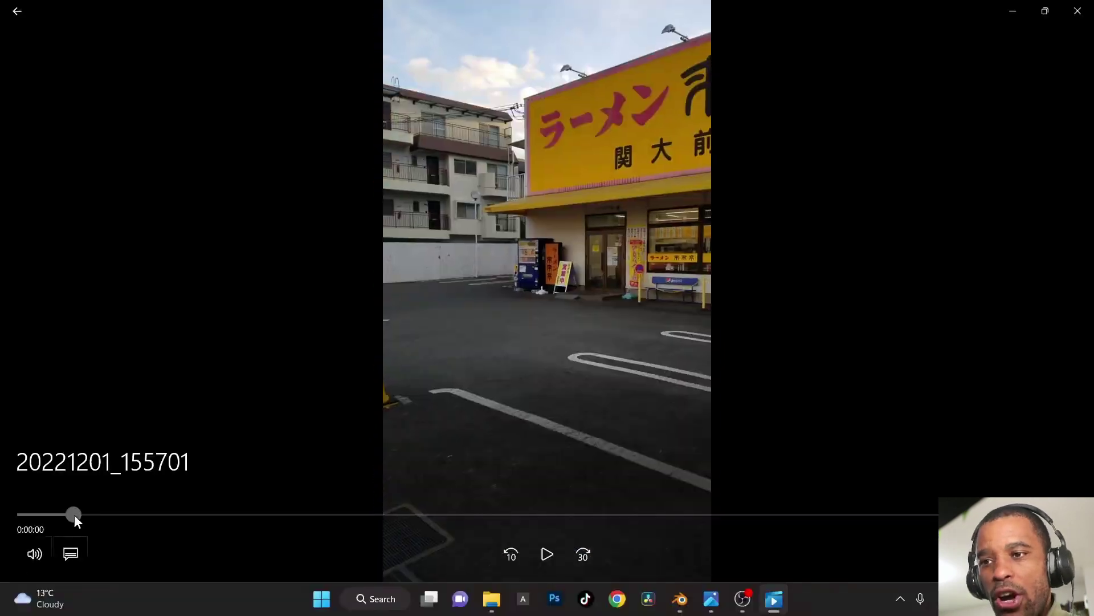
left_click_drag(74, 515, 591, 513)
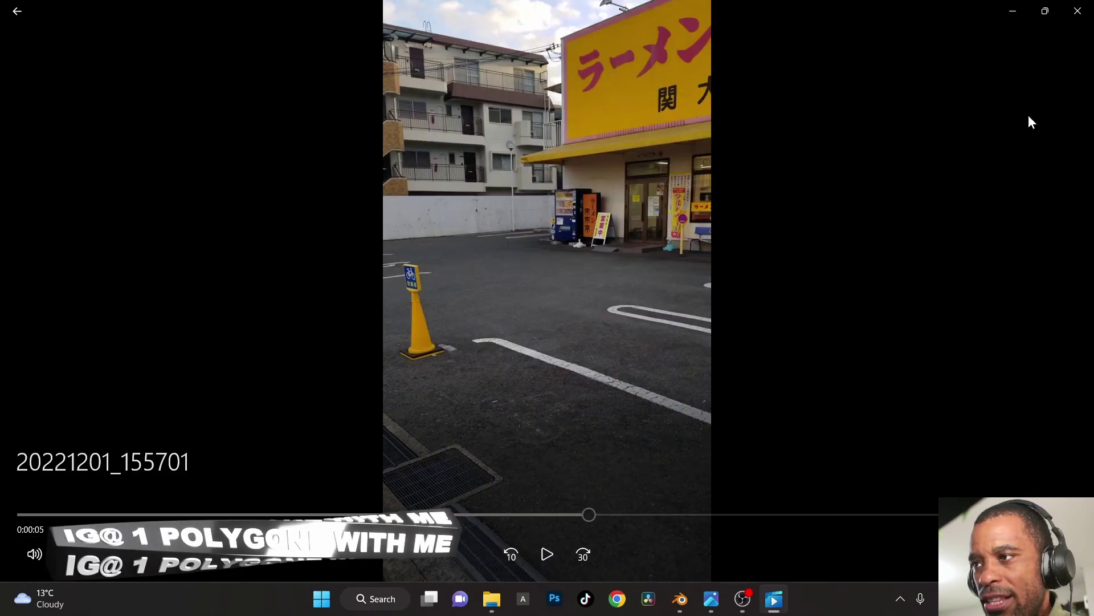
key("alt+F4")
scroll(539, 199, "up", 5)
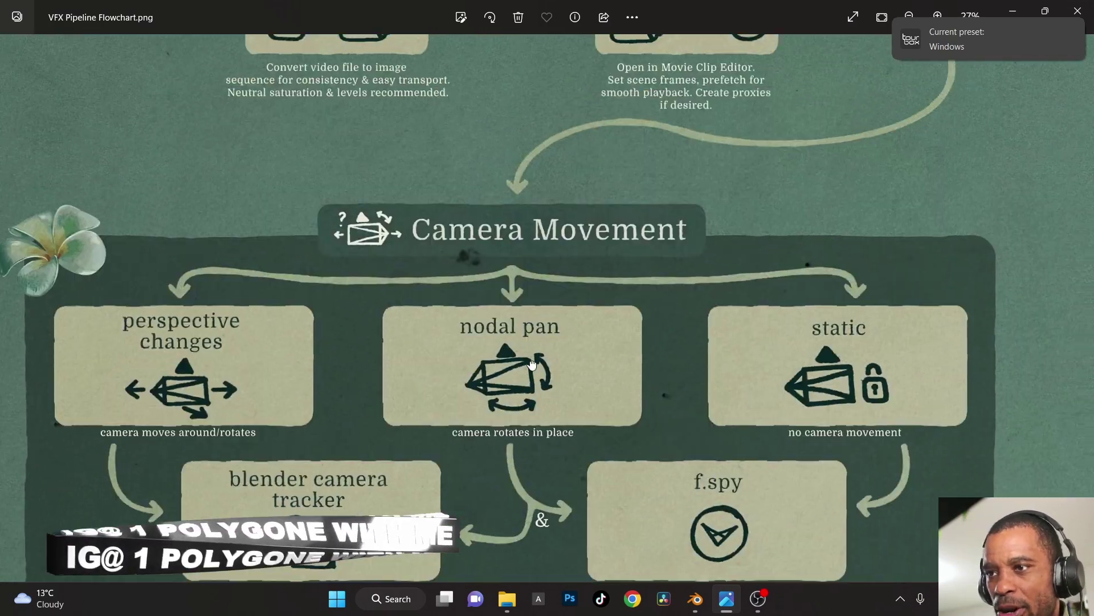
left_click_drag(531, 365, 577, 355)
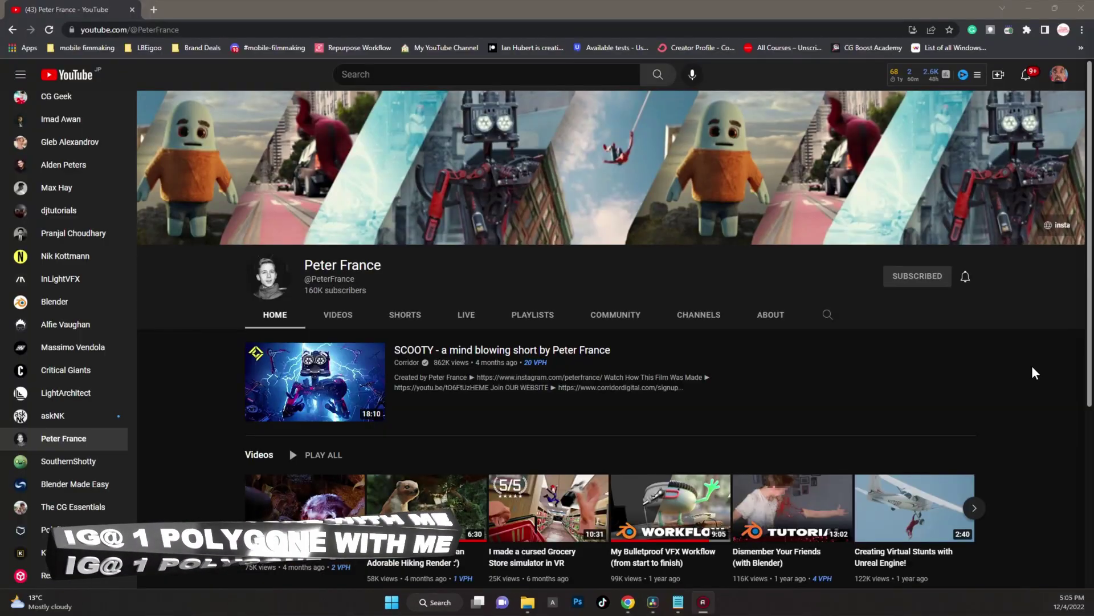
scroll(1033, 366, "down", 5)
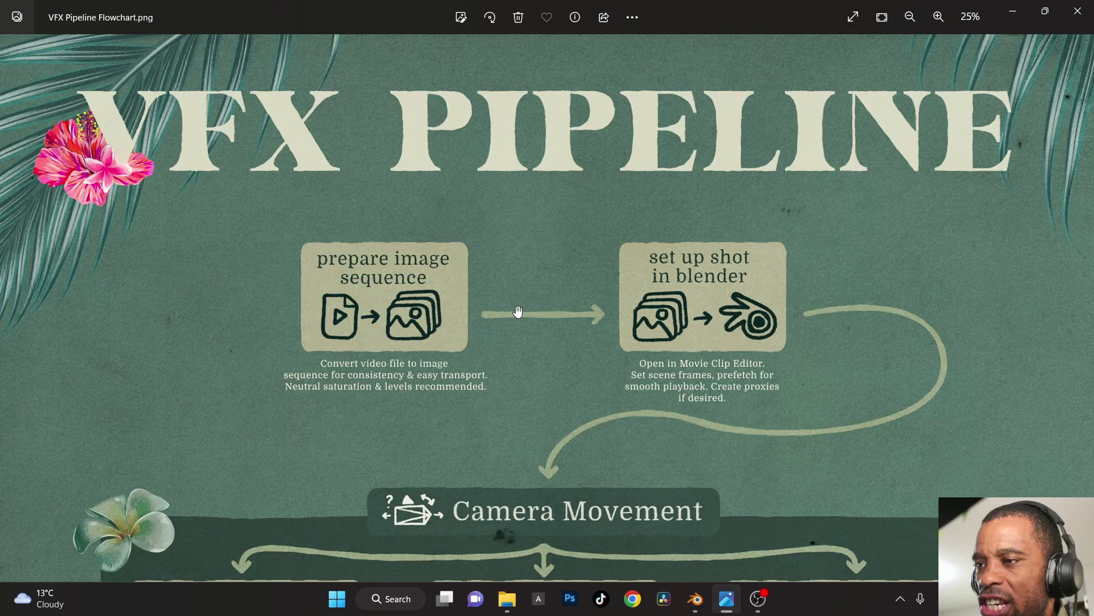
- Start a new Video Editing project in Blender and add the 20221201_155701.mp4 movie clip
left_click(1021, 8)
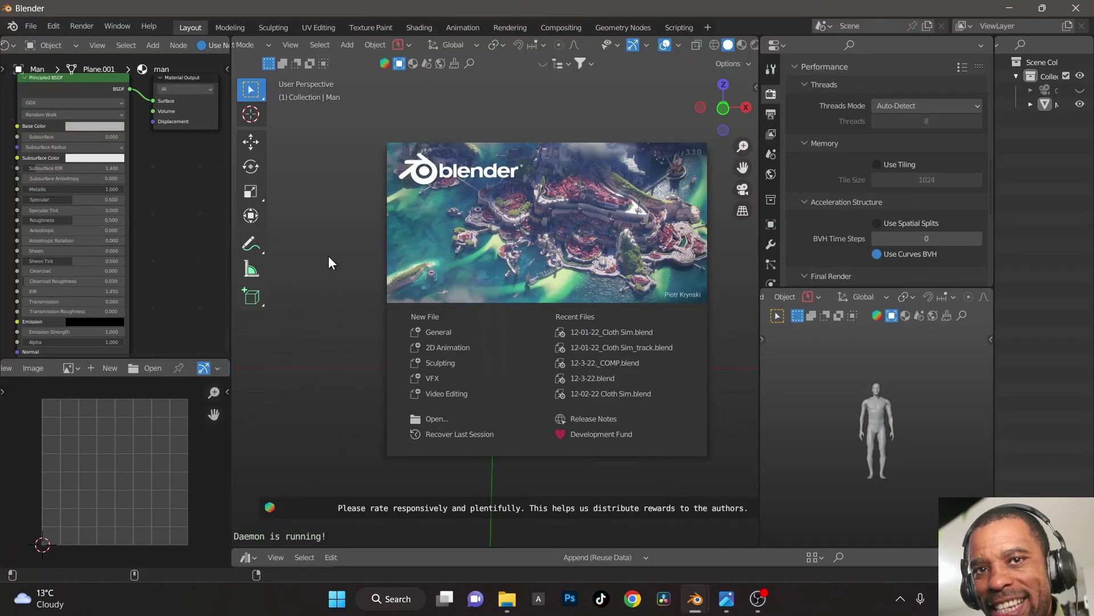
left_click(450, 391)
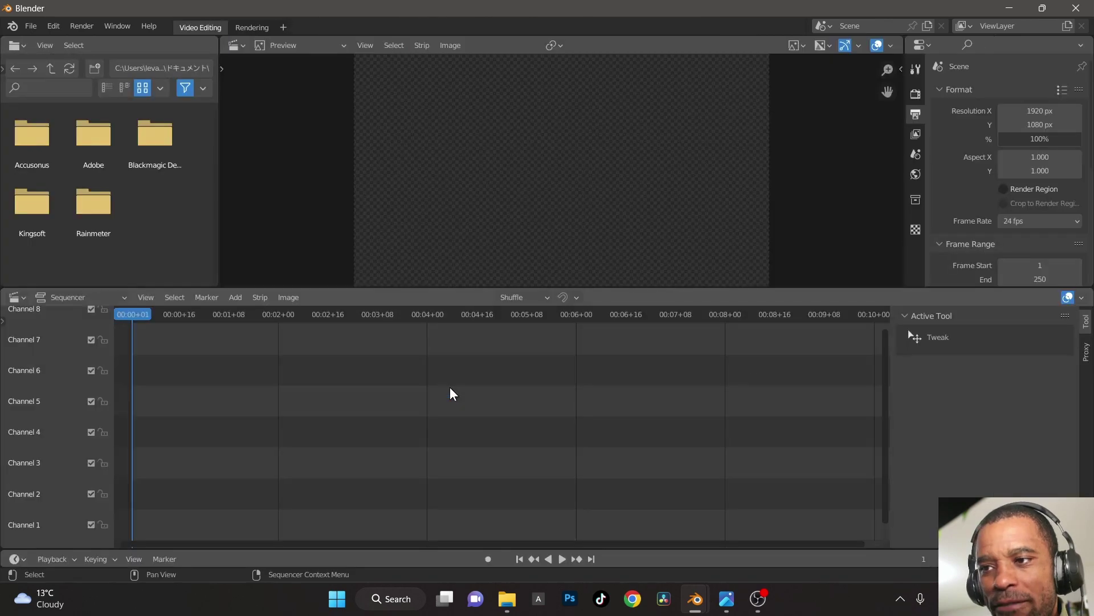
left_click(234, 299)
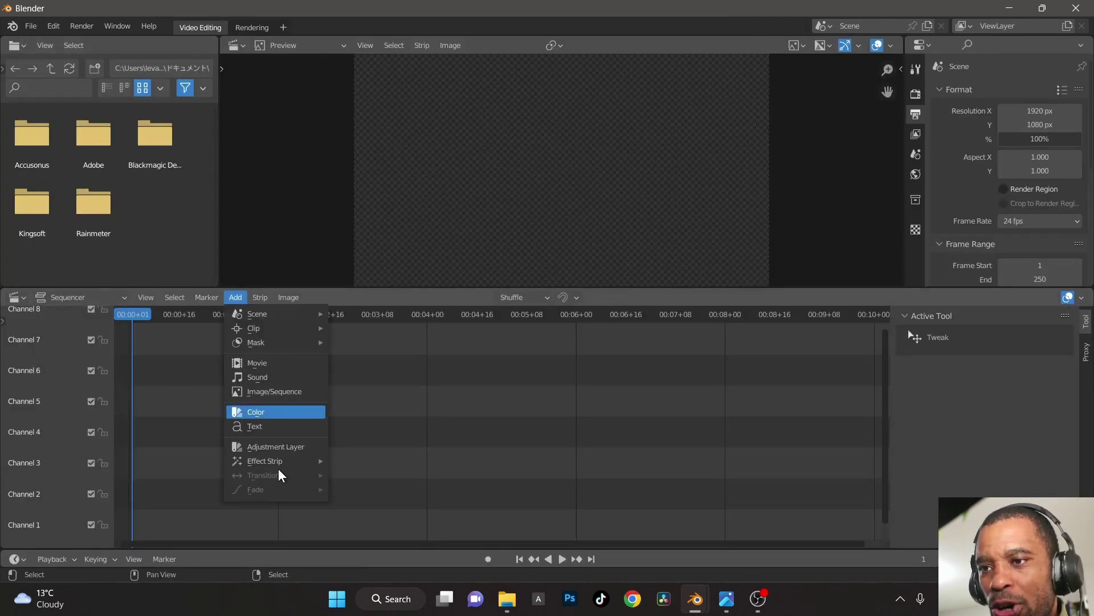
left_click(275, 368)
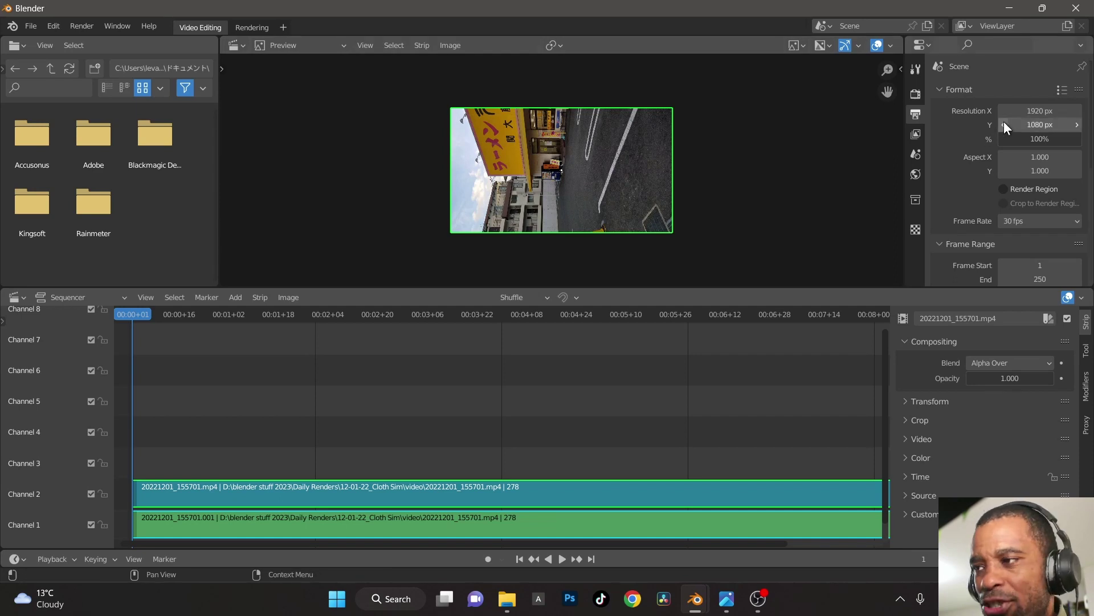
- Set the output resolution to 1080×1920 at 100% scale
left_click(1043, 112)
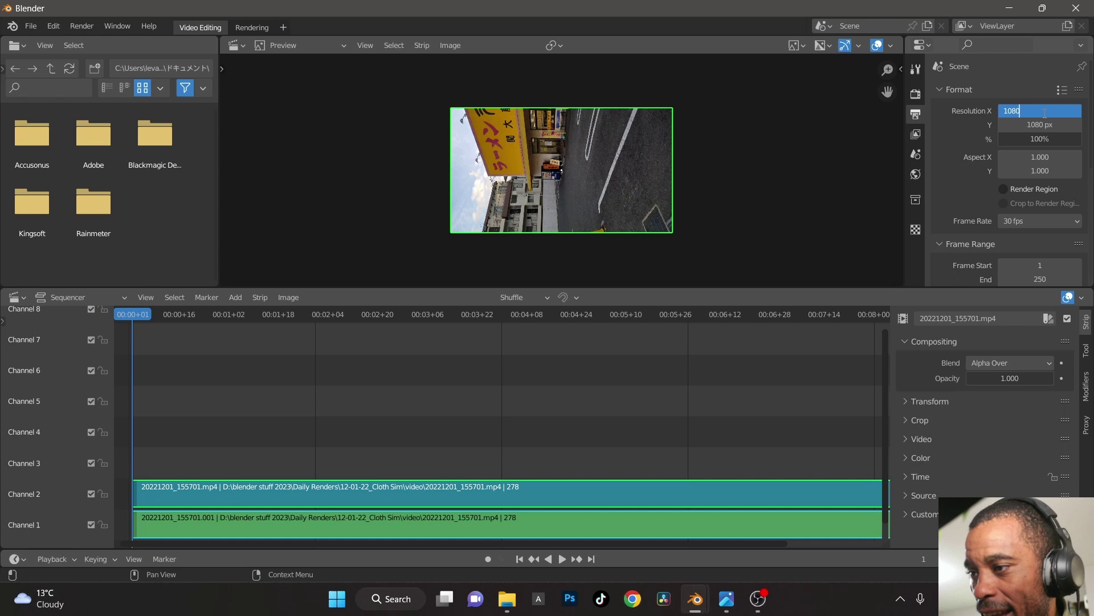
key("Tab")
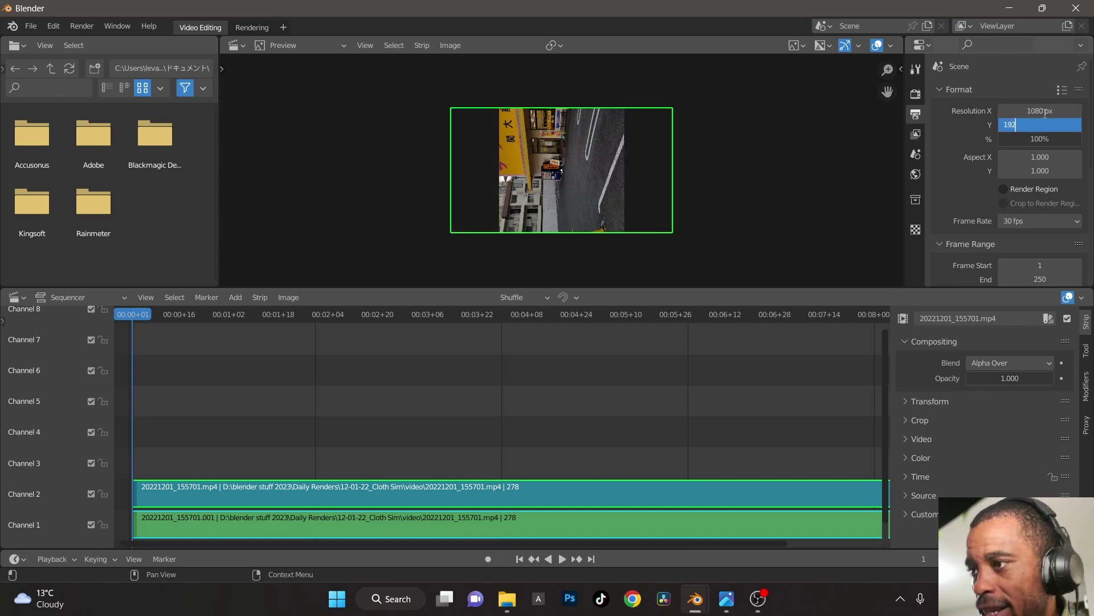
key("Tab")
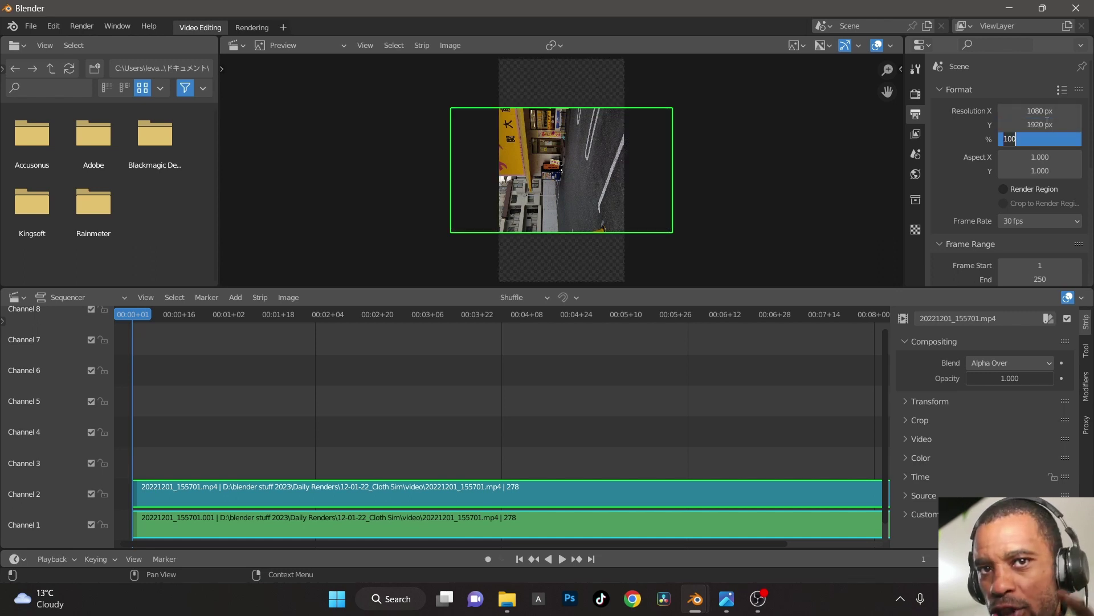
key("Return")
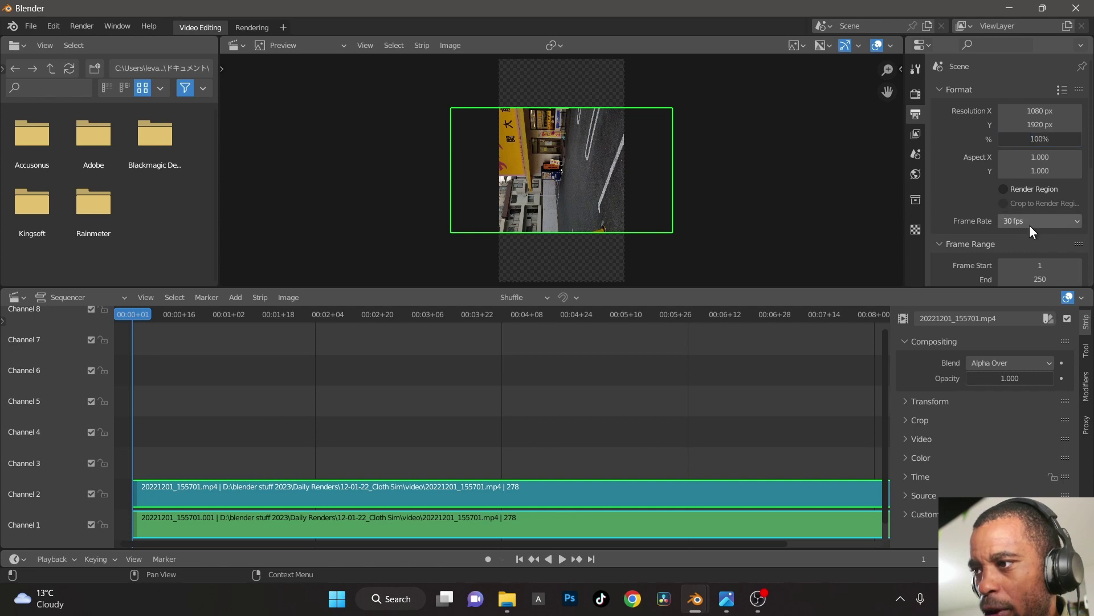
- Rotate the footage strip by -90 degrees so it stands upright
left_click(565, 178)
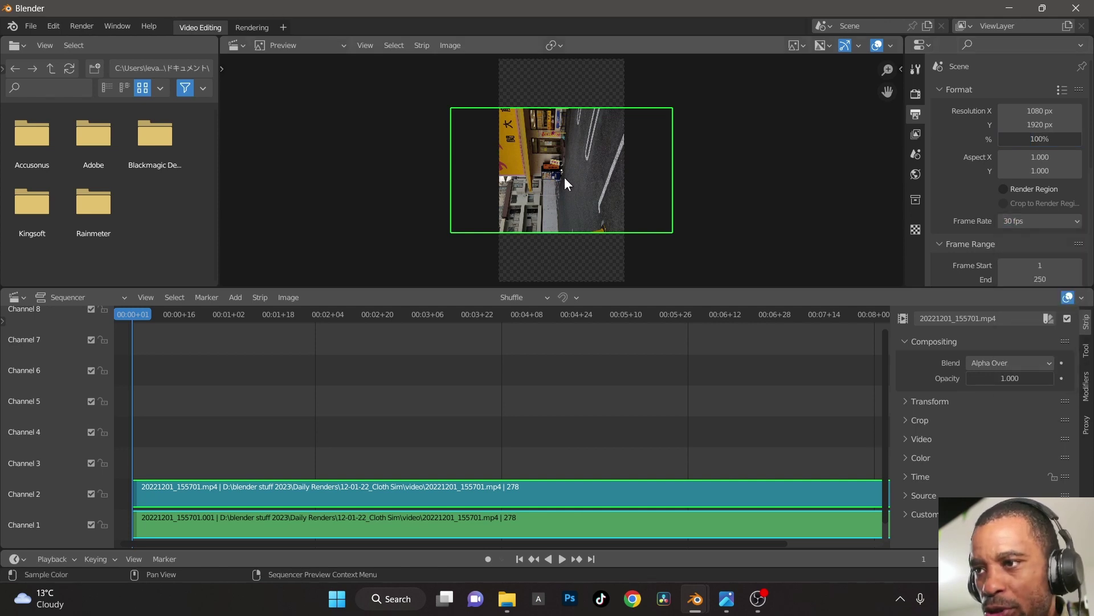
type("r-90")
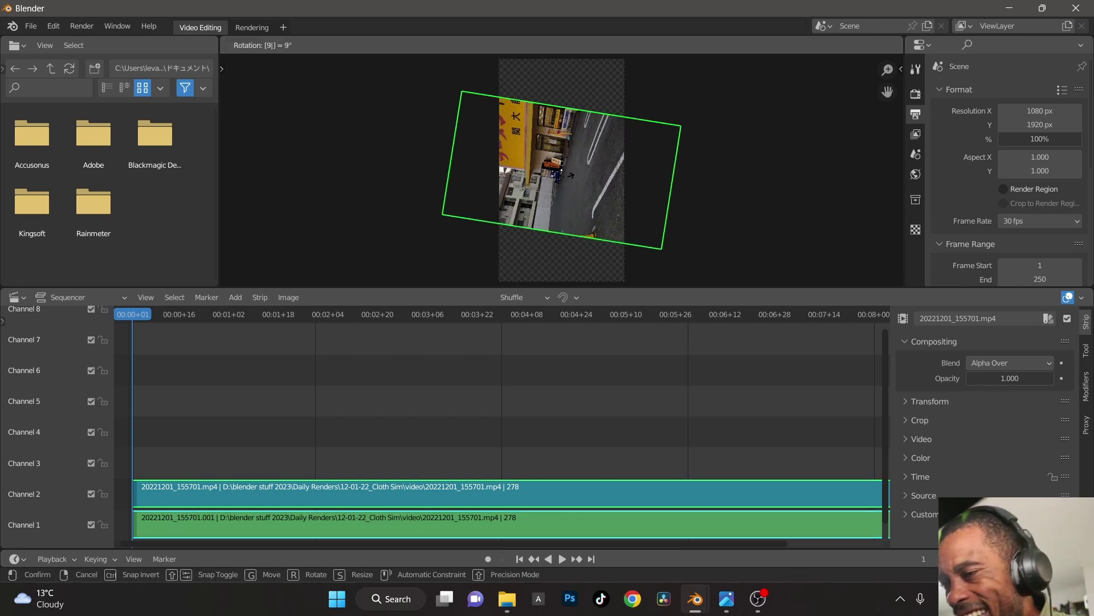
key("Return")
scroll(672, 135, "down", 1)
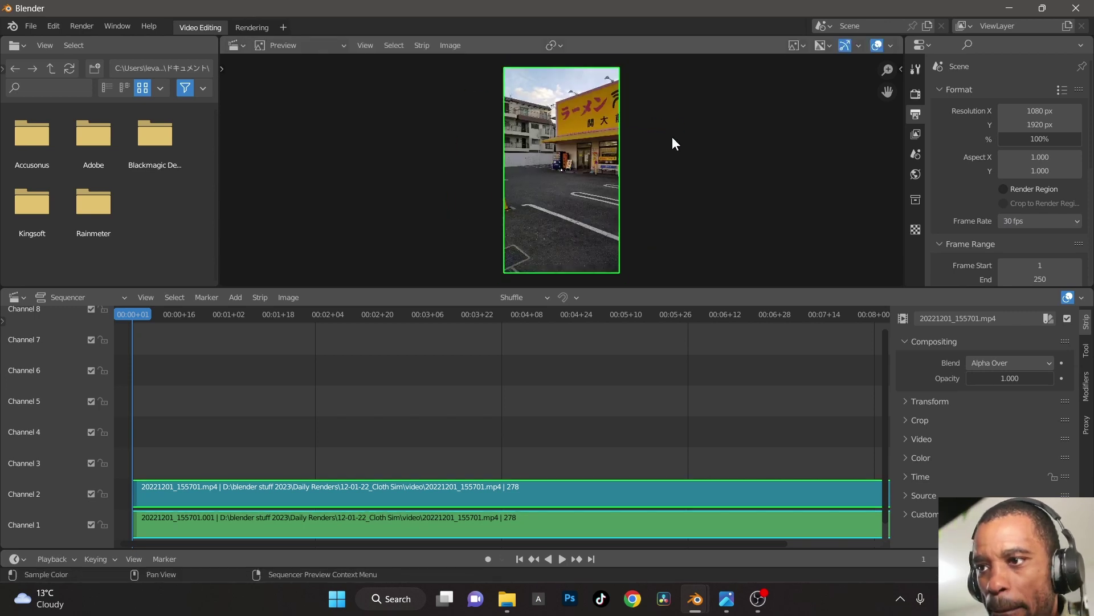
scroll(676, 145, "down", 1)
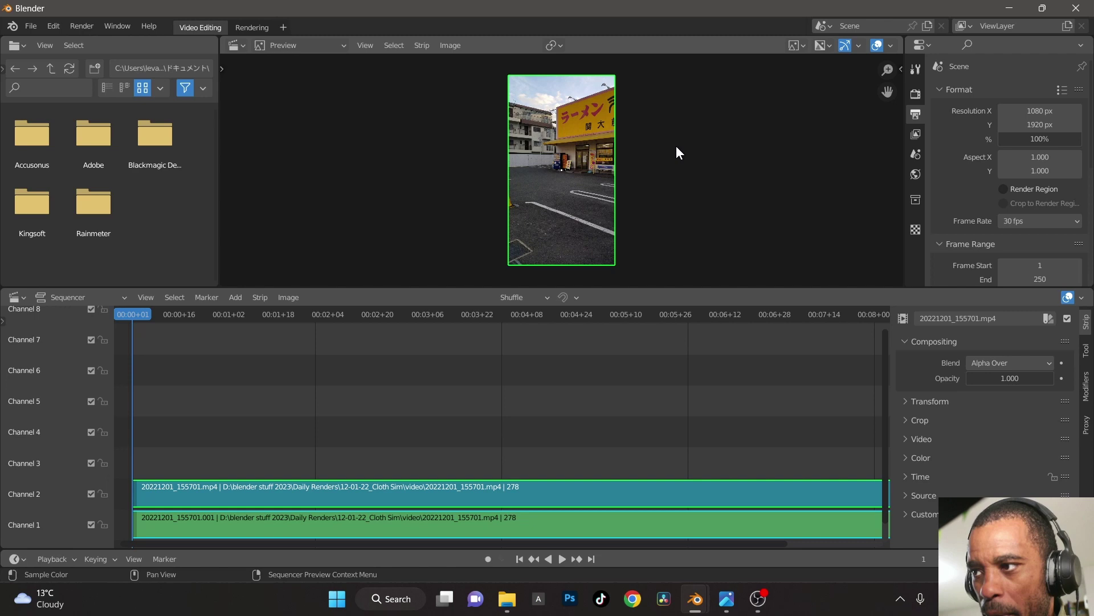
- Set the output file format to PNG in Output Properties
scroll(676, 145, "up", 1)
scroll(975, 262, "down", 10)
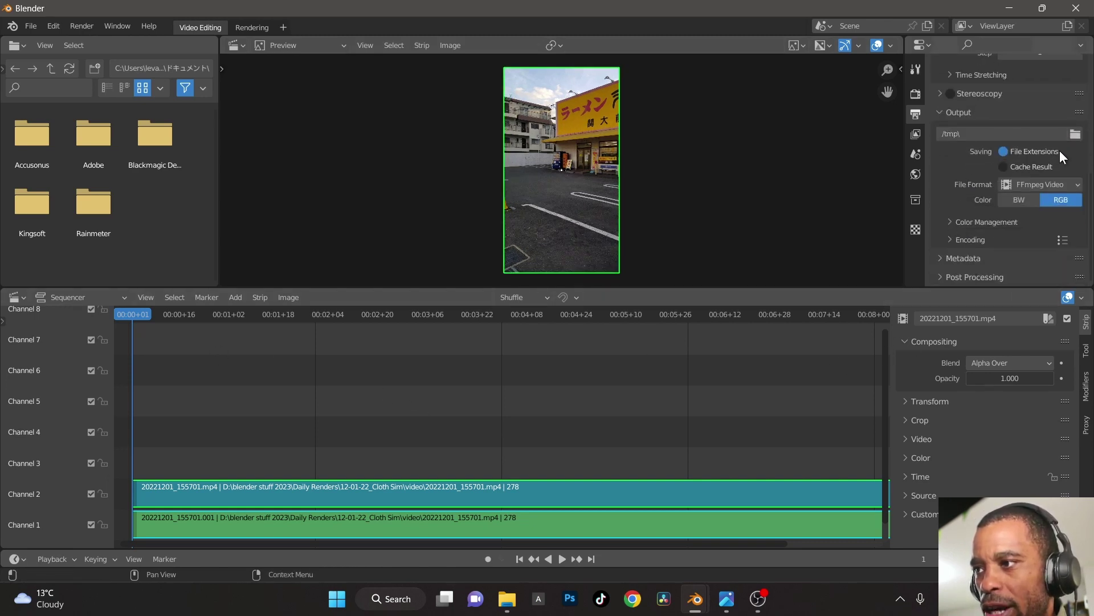
left_click(1039, 185)
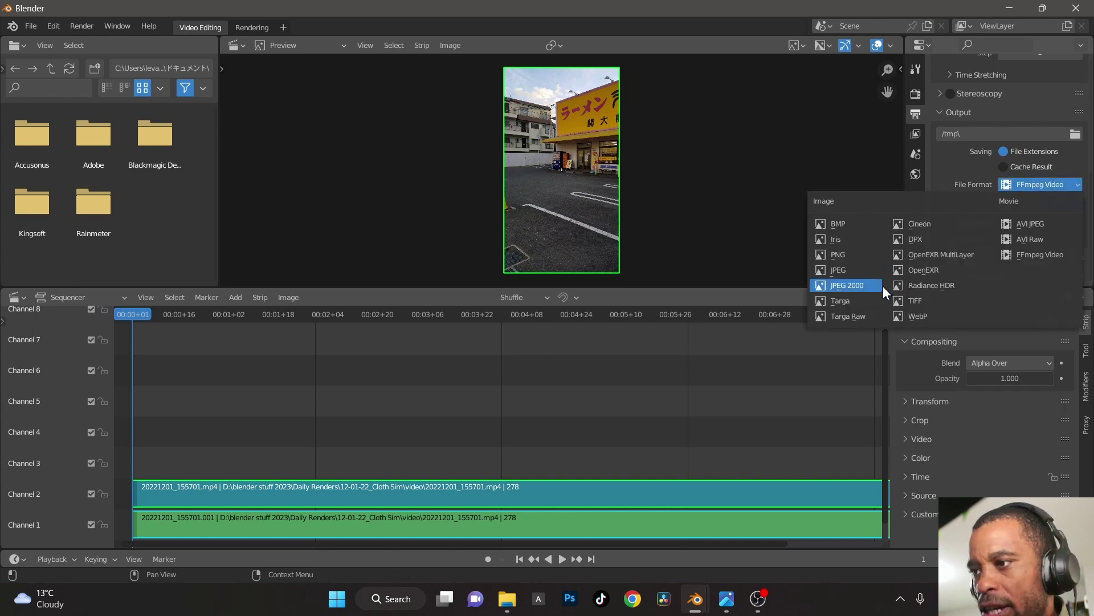
left_click(840, 255)
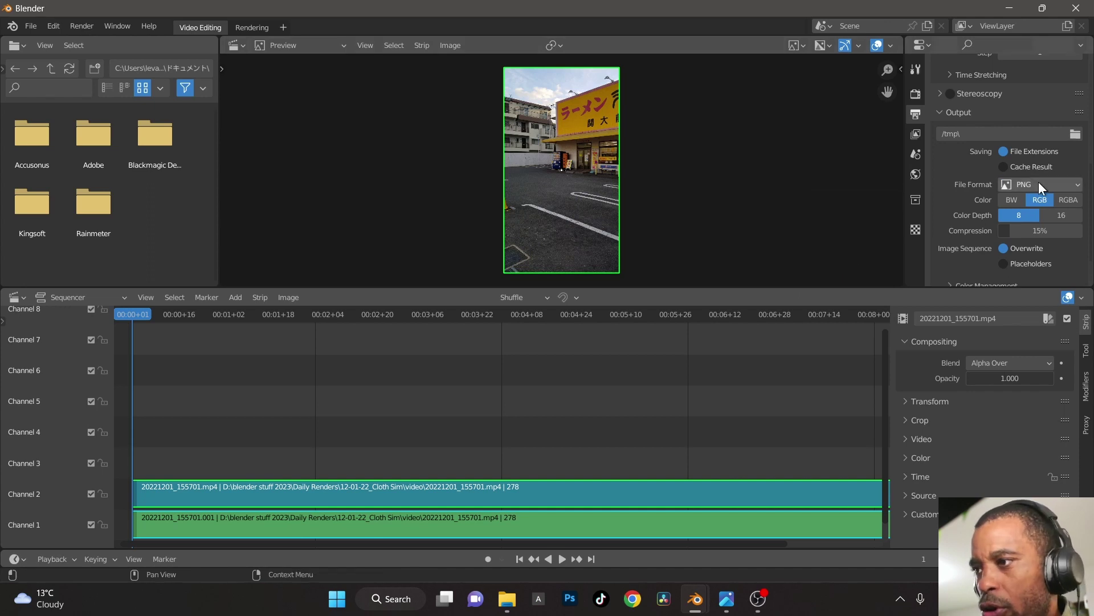
scroll(992, 240, "down", 2)
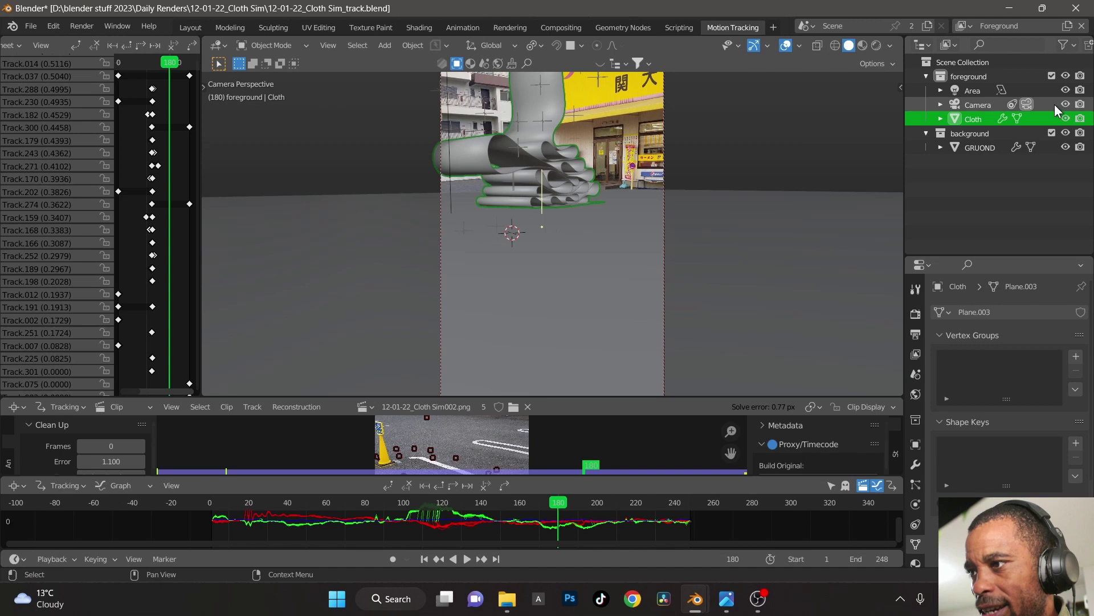
- Hide the Cloth and GRUOND objects in the viewport and enlarge the clip editor
left_click(1064, 118)
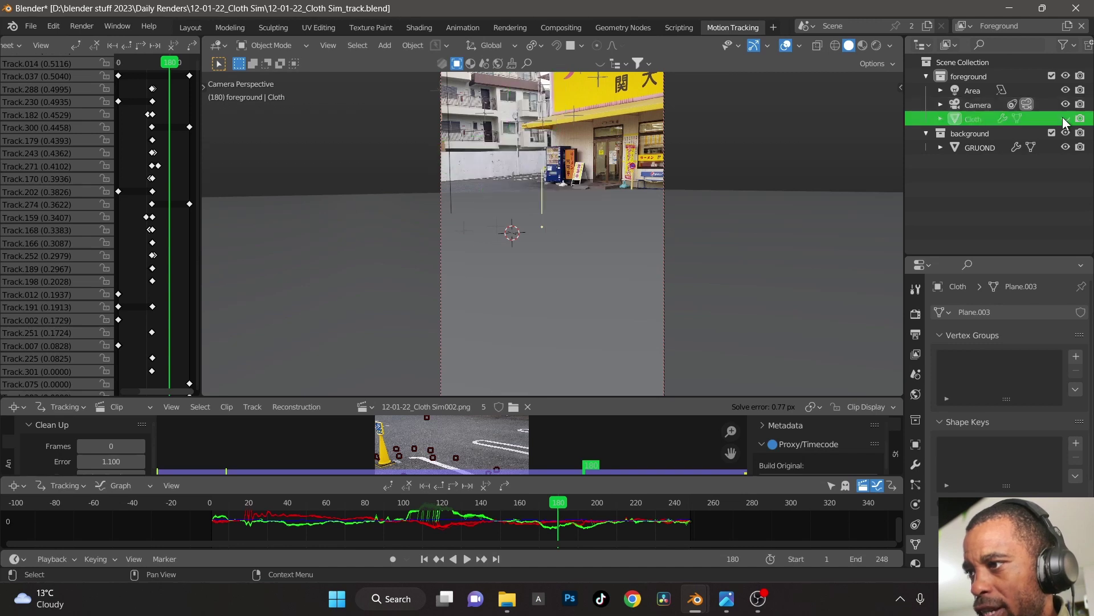
left_click(1064, 147)
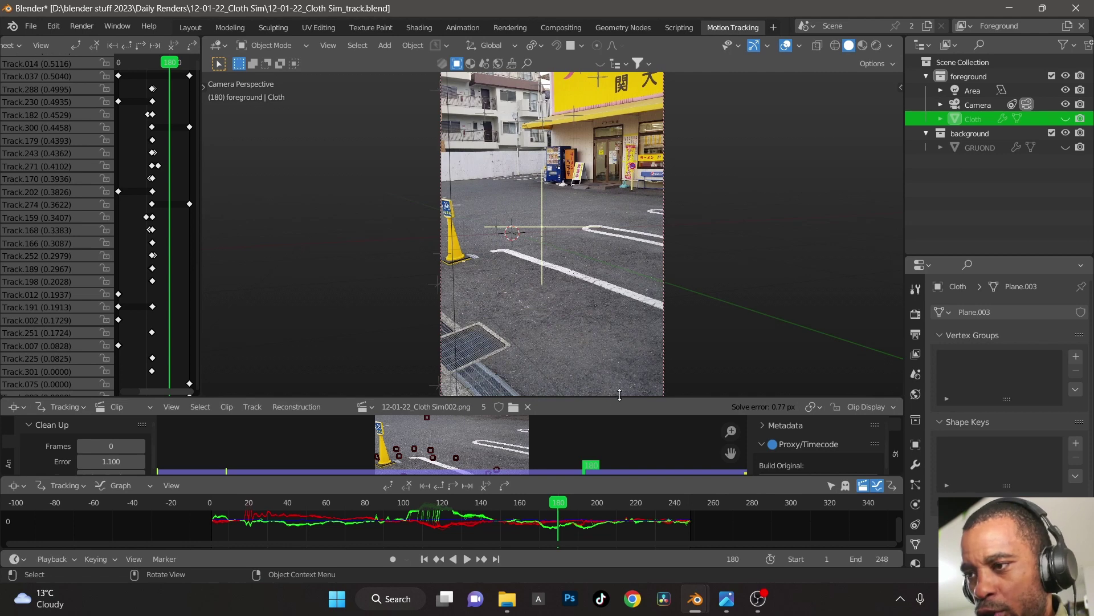
left_click_drag(619, 394, 637, 323)
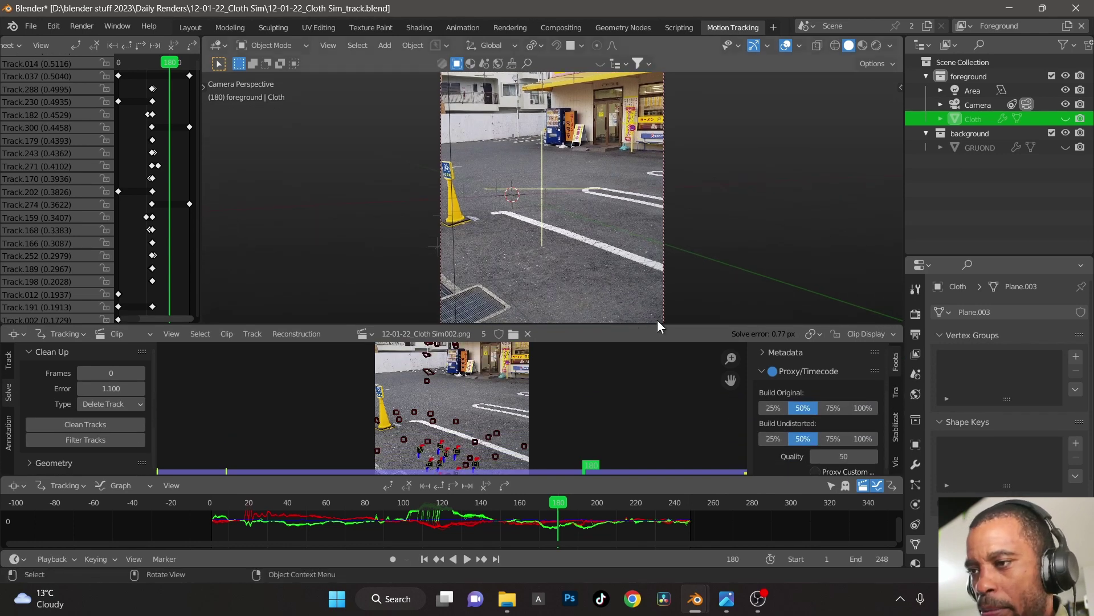
left_click_drag(657, 326, 643, 275)
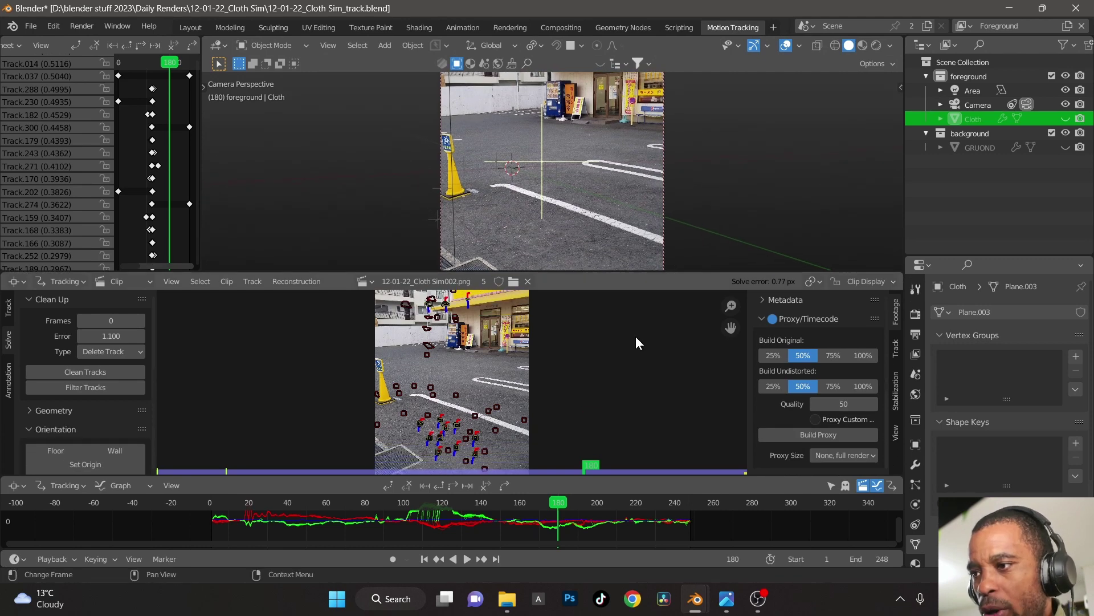
- Check render settings, view layer passes and output (1080×1920, 30 fps, frames 1–248)
left_click(917, 319)
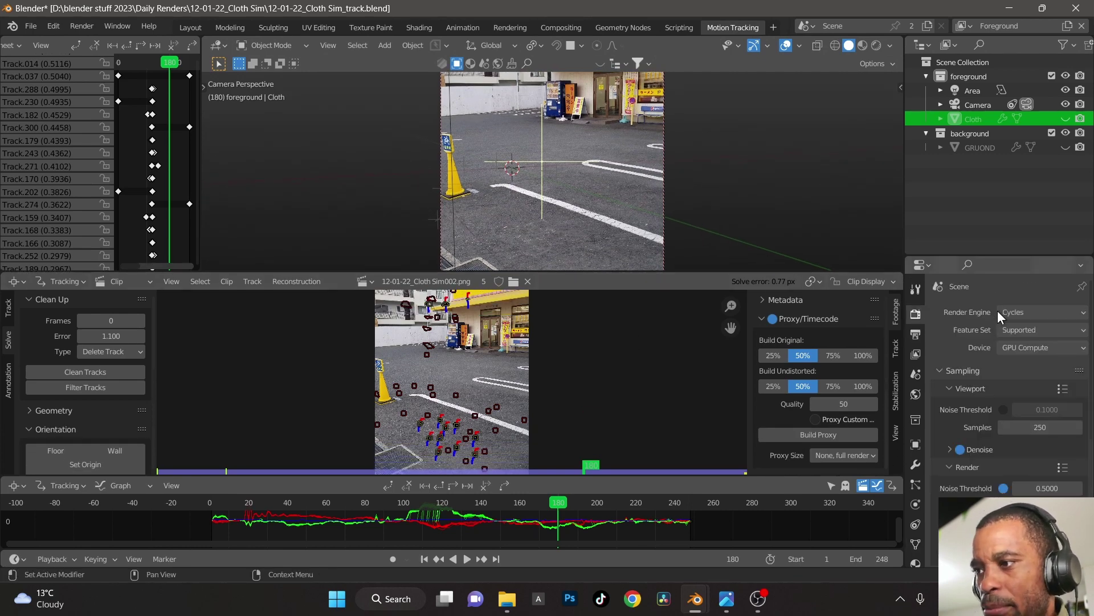
scroll(955, 419, "down", 3)
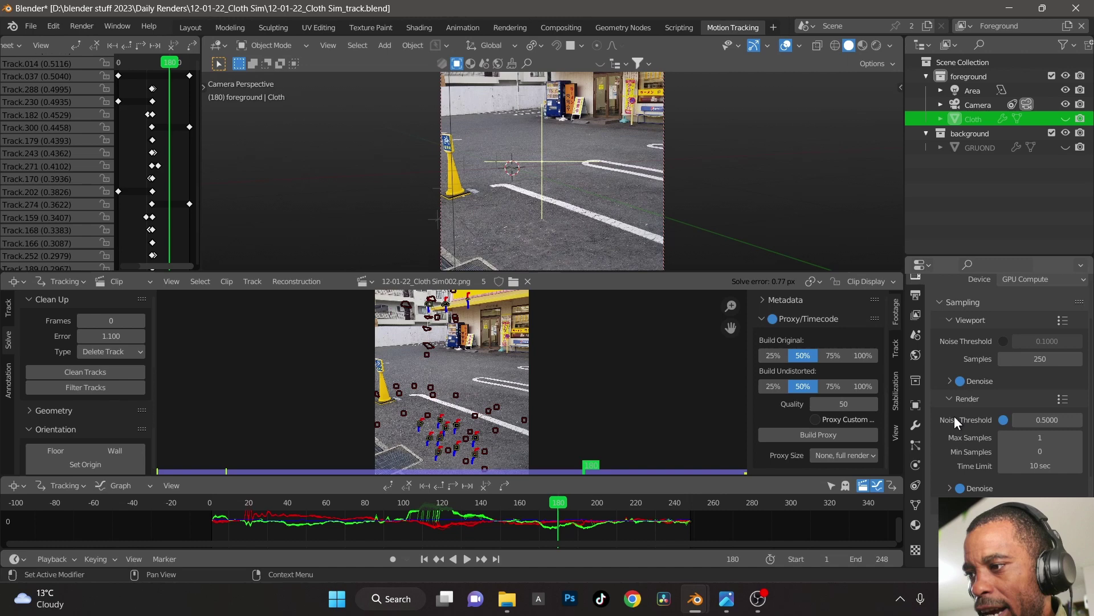
left_click(917, 315)
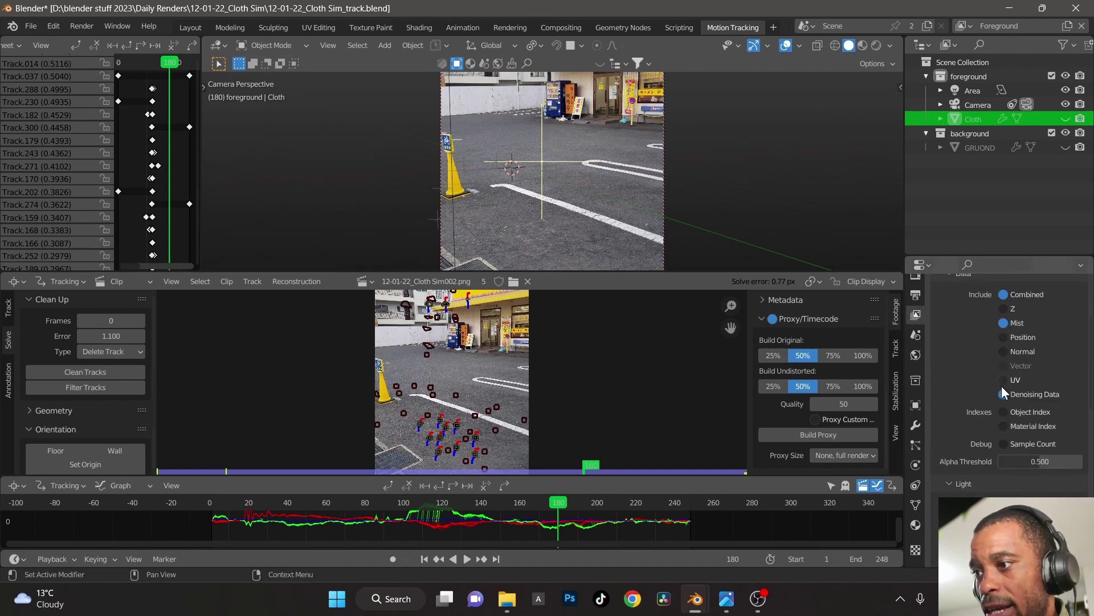
scroll(921, 317, "up", 1)
left_click(916, 332)
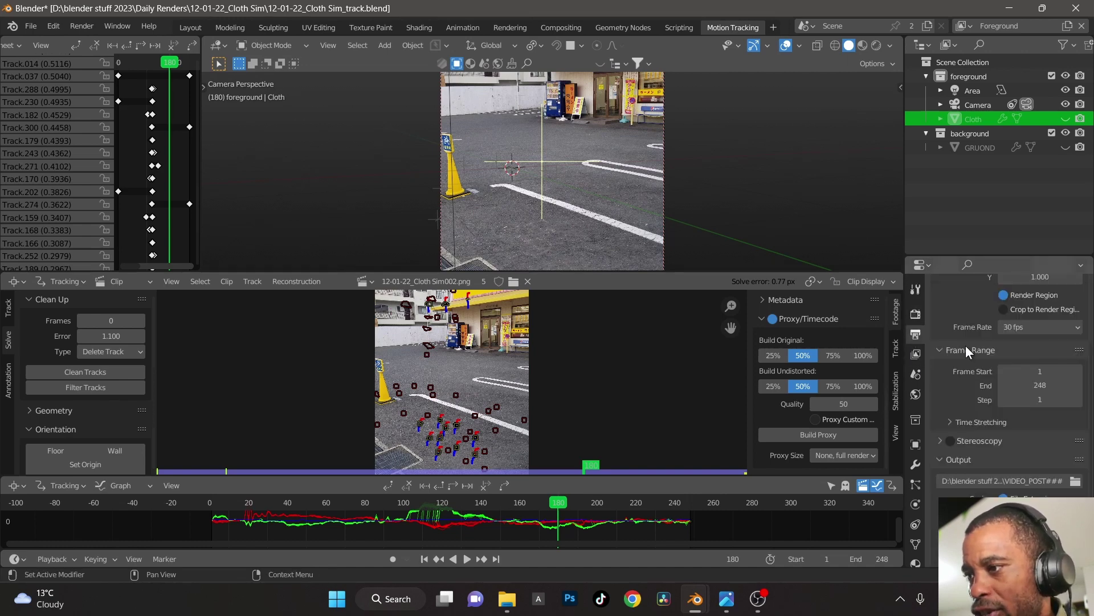
scroll(993, 353, "up", 4)
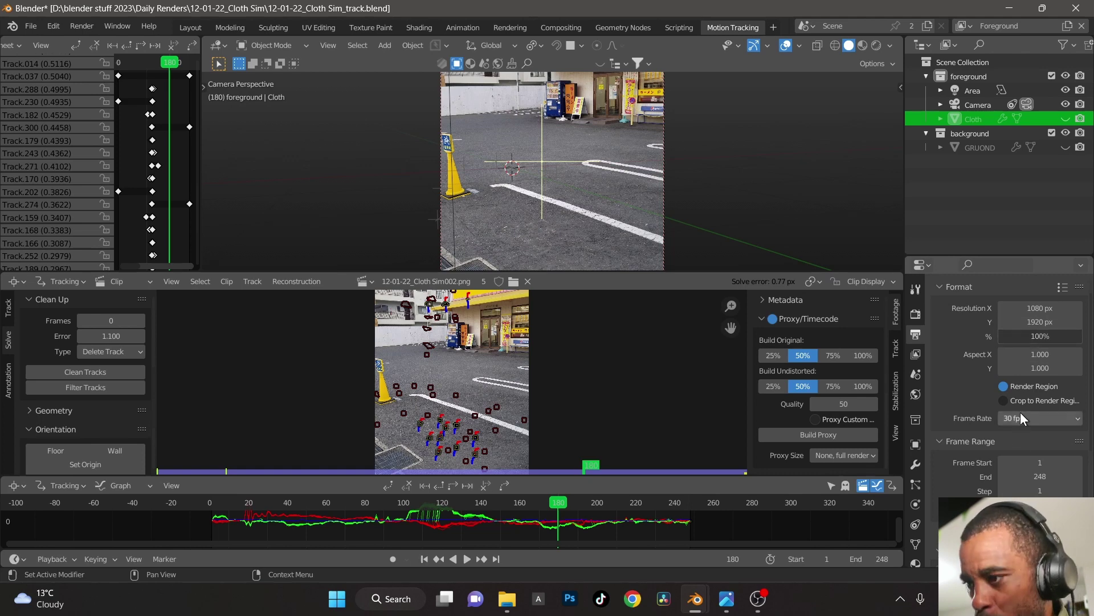
- Review render settings down to Color Management, show tracking panels, and enlarge the camera view
left_click(916, 313)
scroll(959, 477, "down", 3)
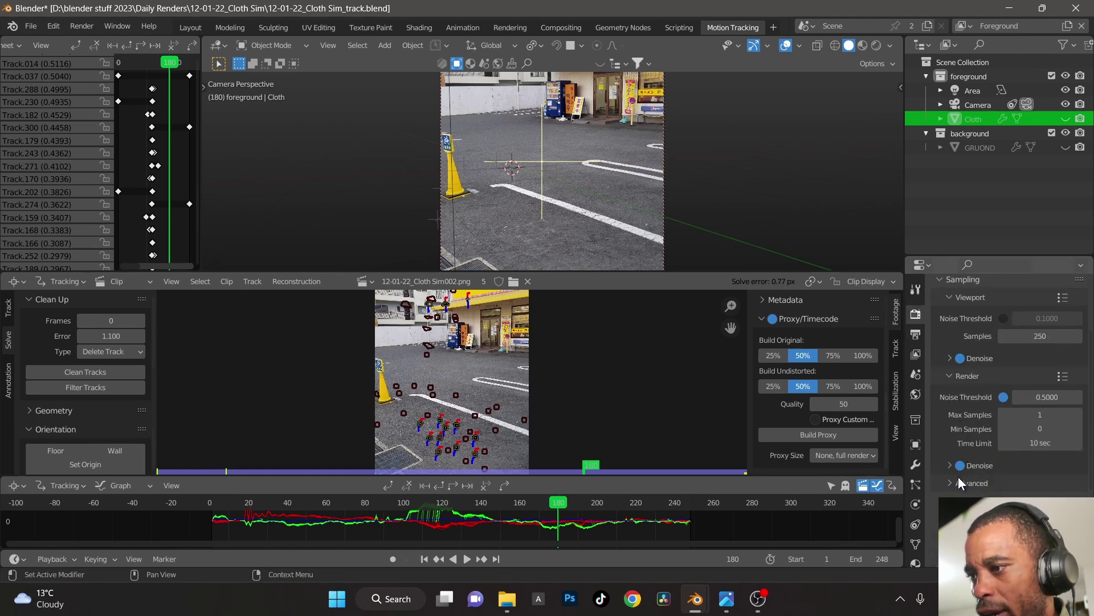
scroll(958, 476, "down", 8)
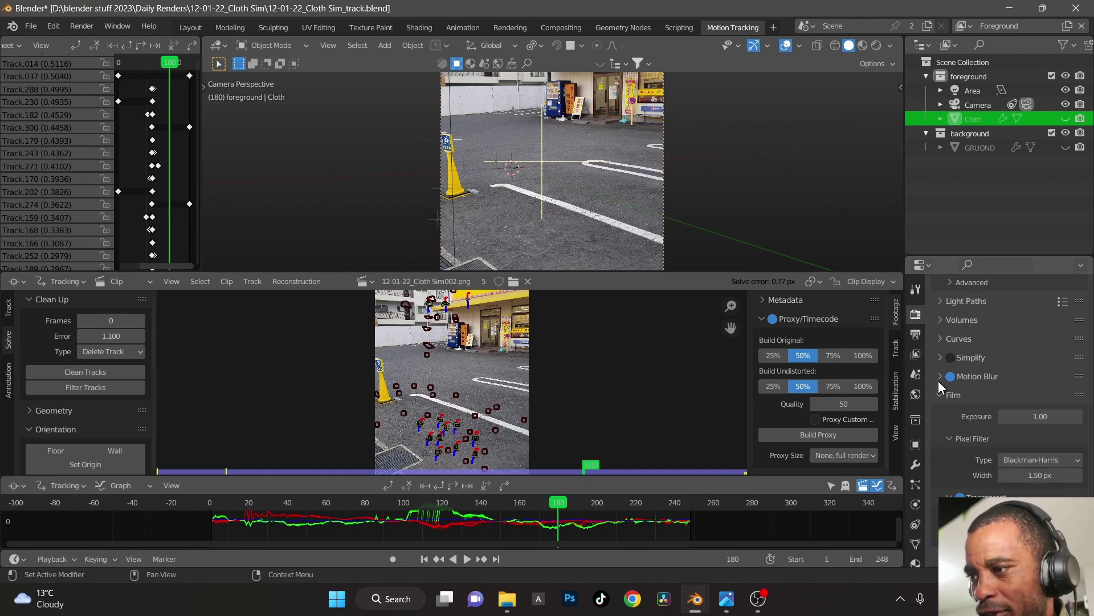
scroll(938, 381, "down", 3)
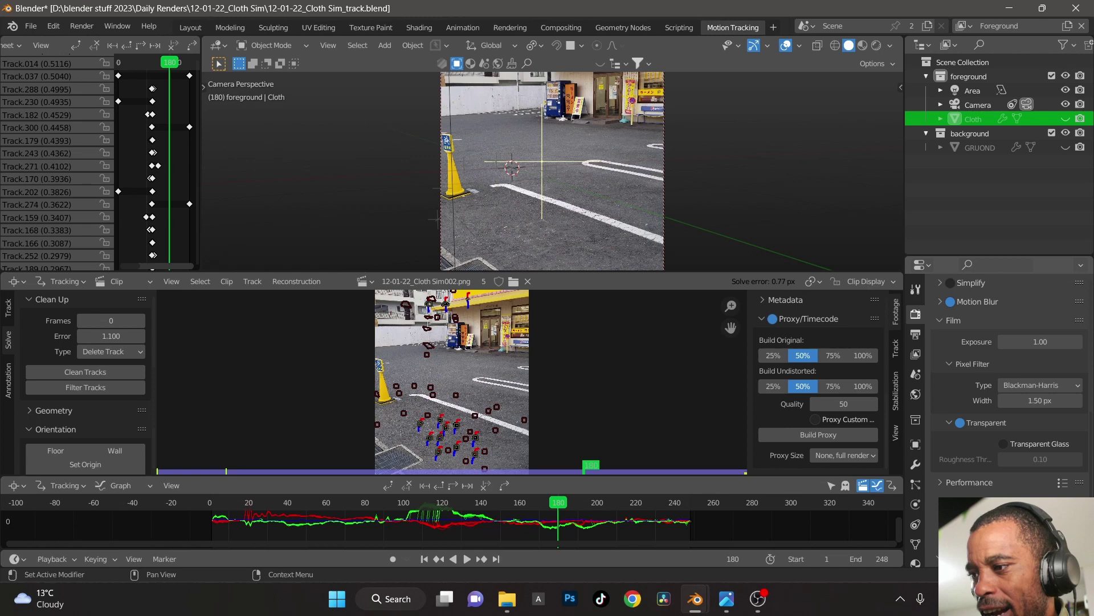
scroll(1040, 459, "down", 5)
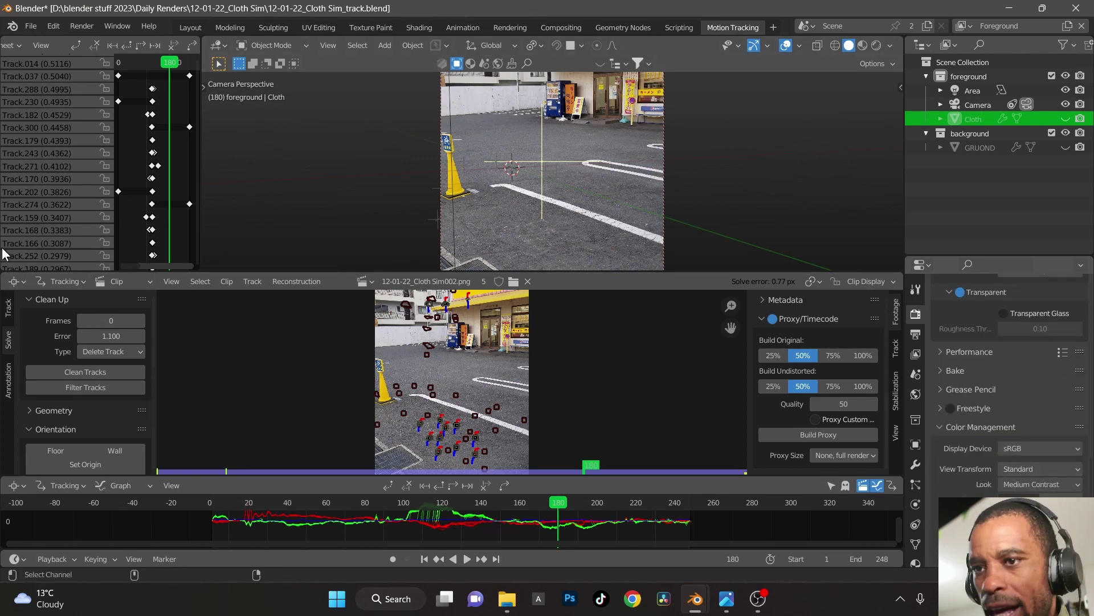
left_click(9, 308)
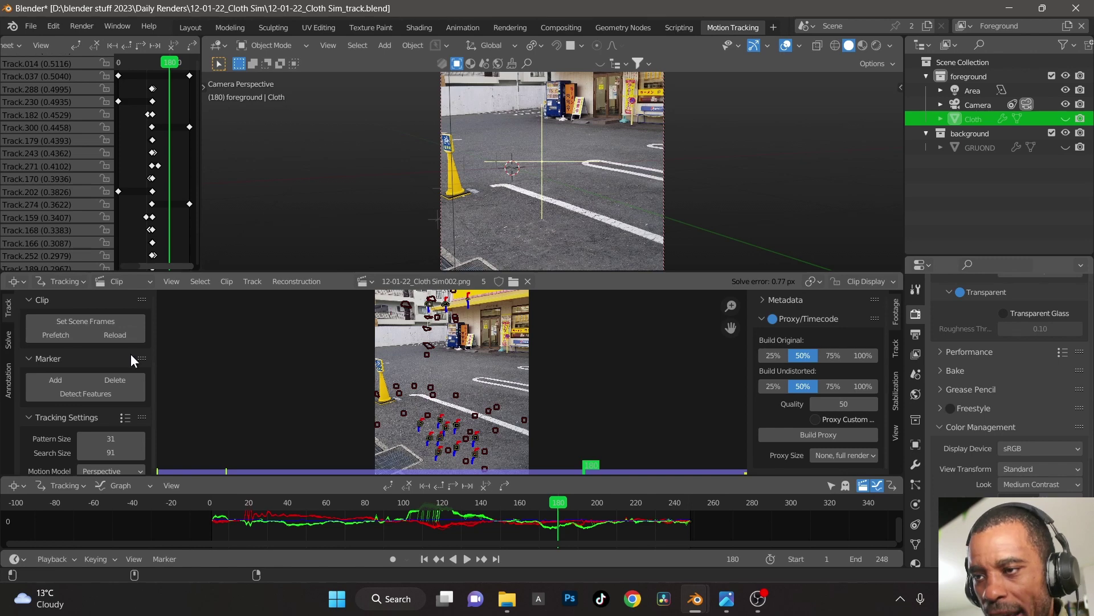
left_click_drag(621, 274, 620, 360)
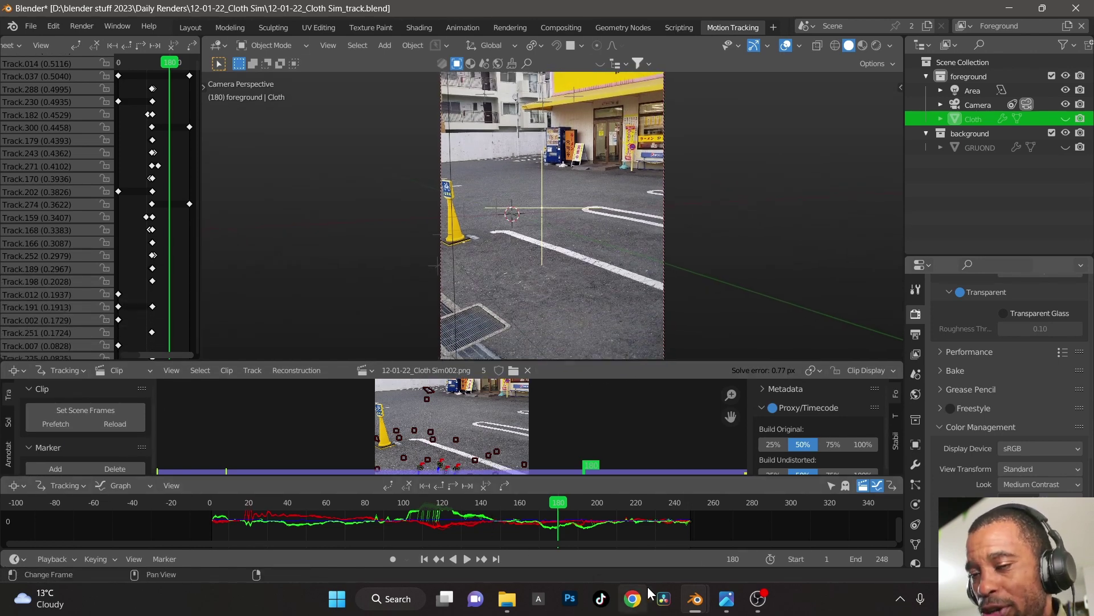
- Bring up the VFX Pipeline flowchart and scroll to its Camera Movement section
left_click(723, 600)
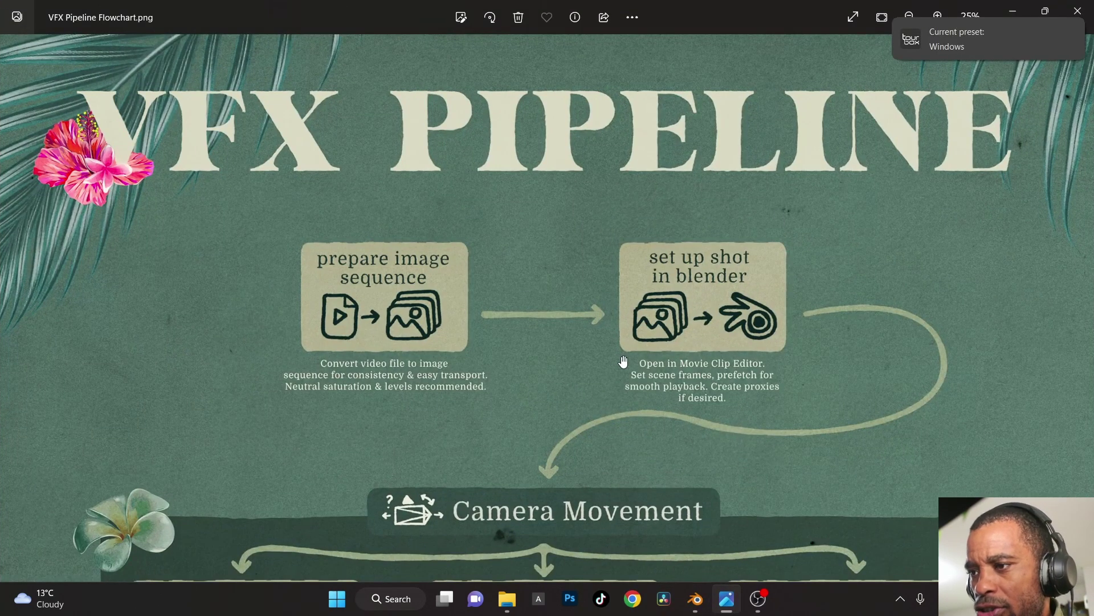
scroll(623, 361, "down", 6)
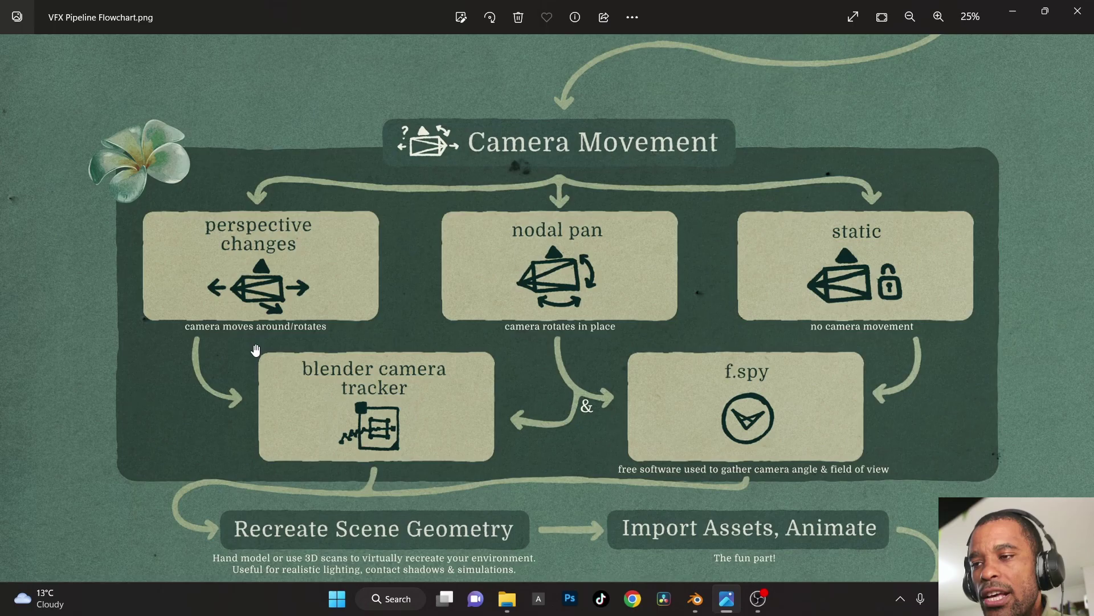
- Scrub the tracked footage back to about frame 133, then bring the flowchart back
left_click(727, 605)
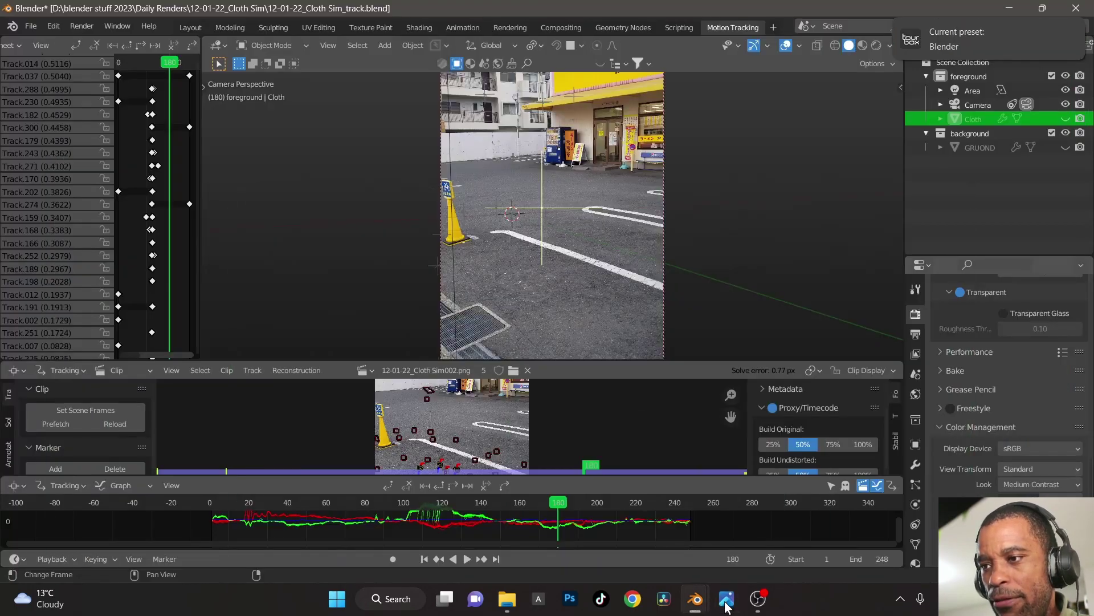
left_click_drag(203, 505, 456, 484)
left_click(727, 598)
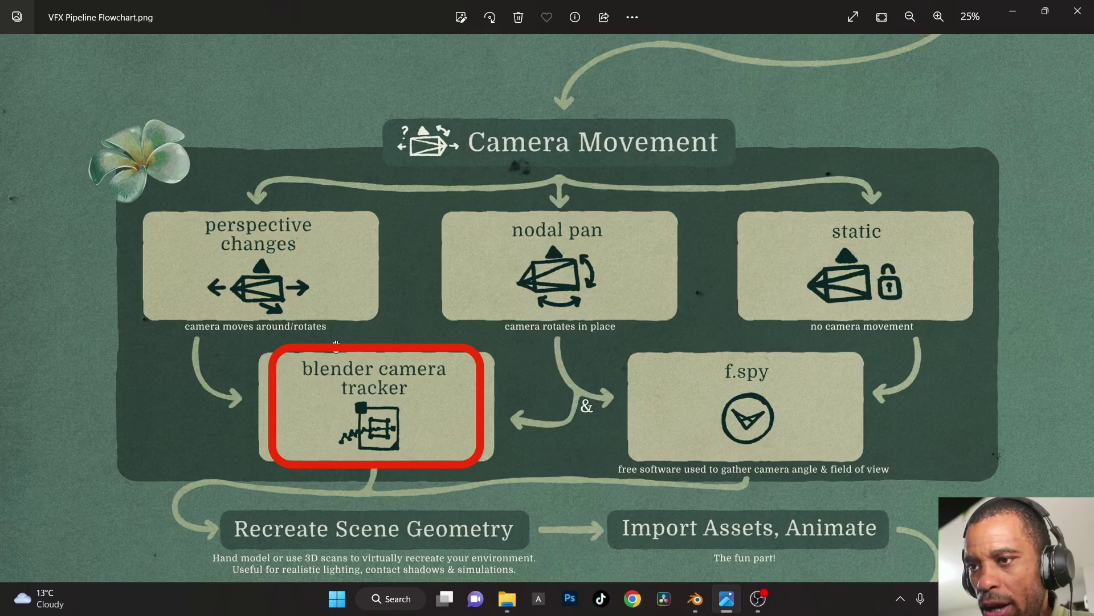
mouse_move(686, 597)
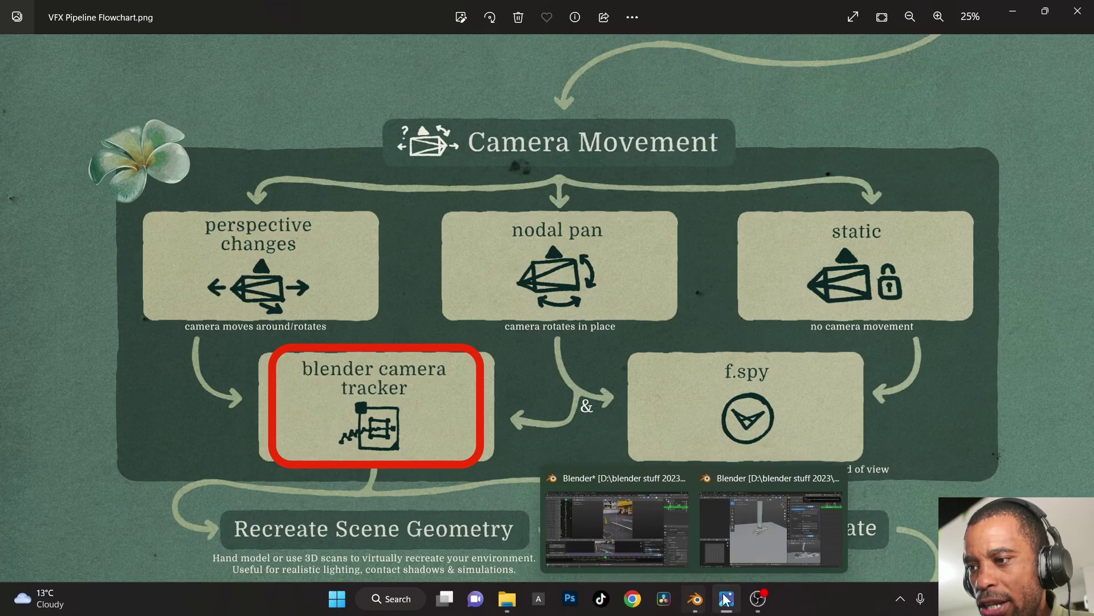
- Enlarge the clip editor and keep the Perspective motion model with Correlation 0.900
left_click(623, 536)
left_click_drag(398, 359, 398, 135)
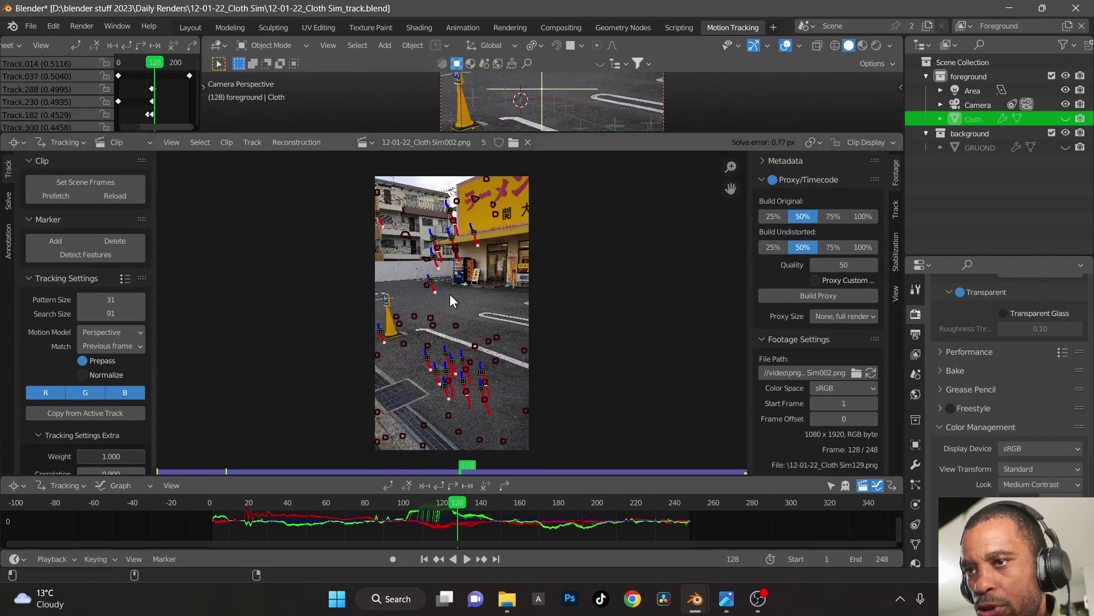
scroll(63, 242, "down", 1)
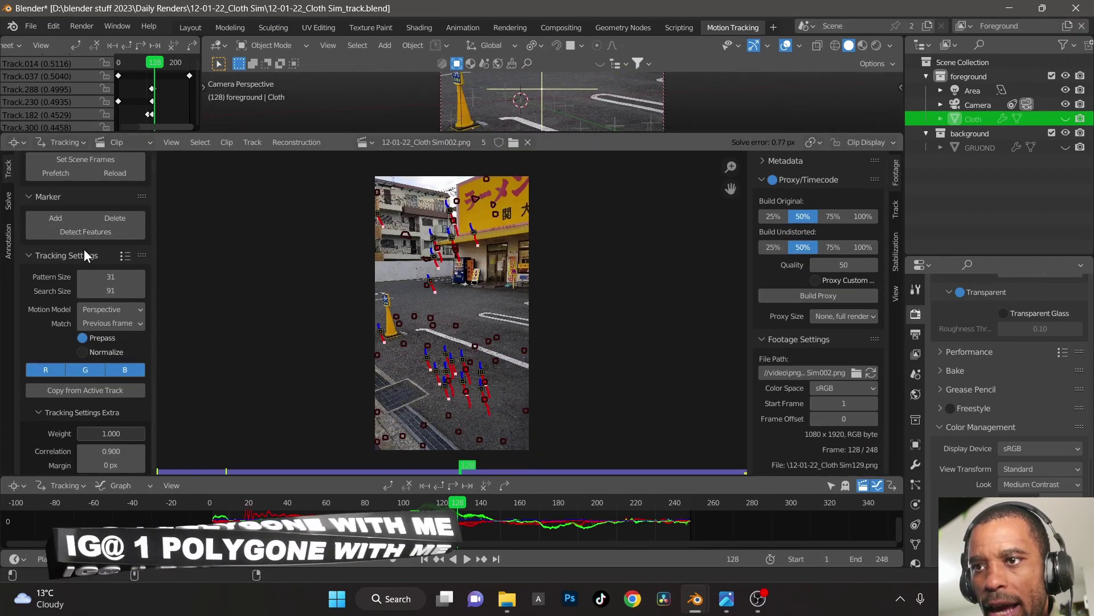
left_click(125, 255)
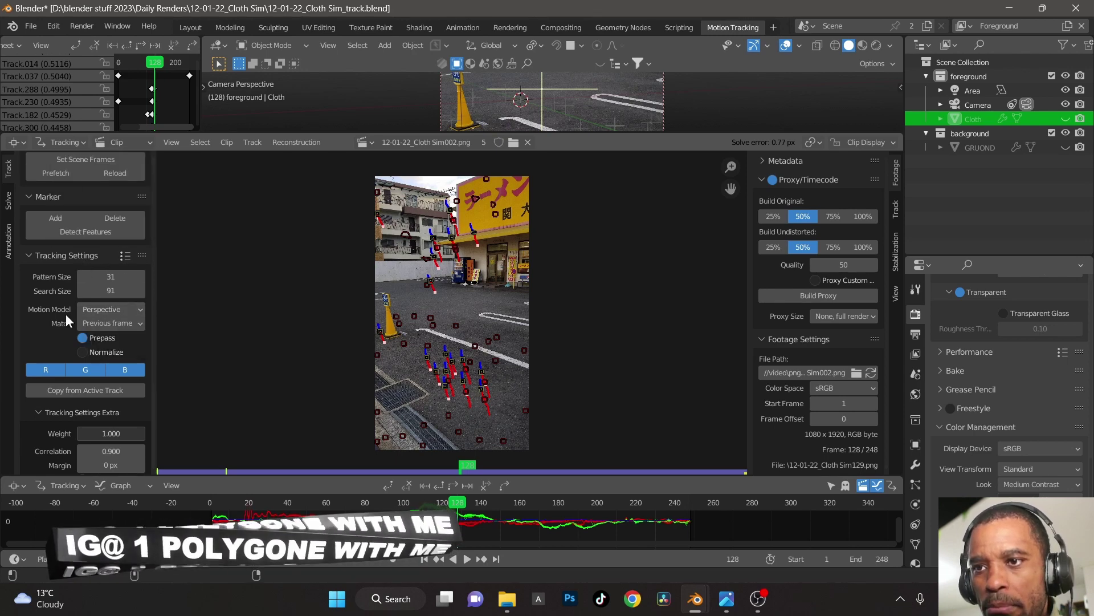
left_click(122, 310)
left_click(121, 324)
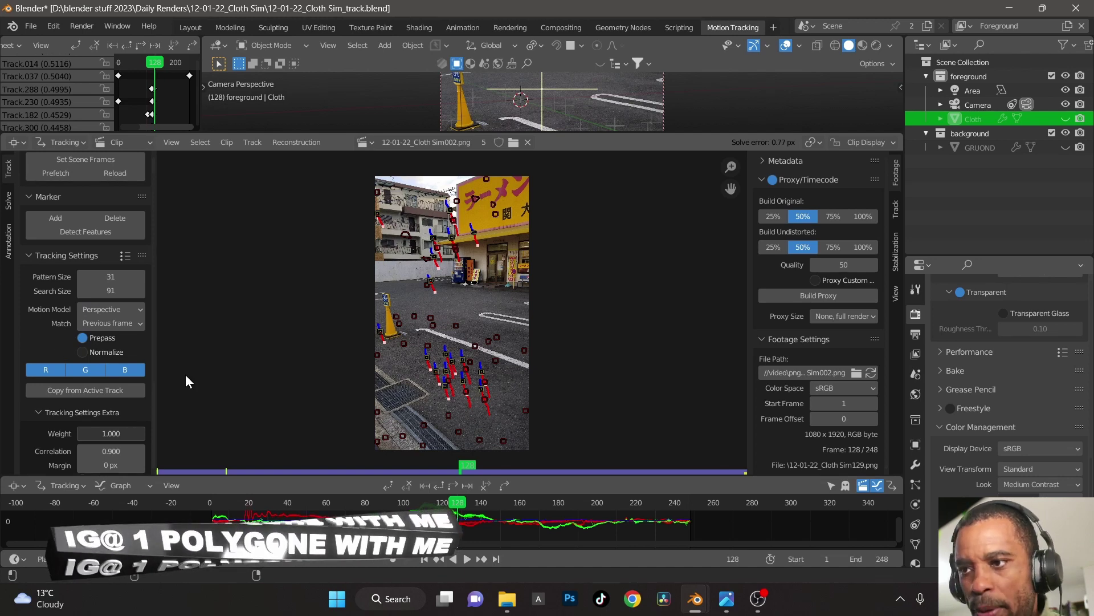
scroll(98, 383, "down", 3)
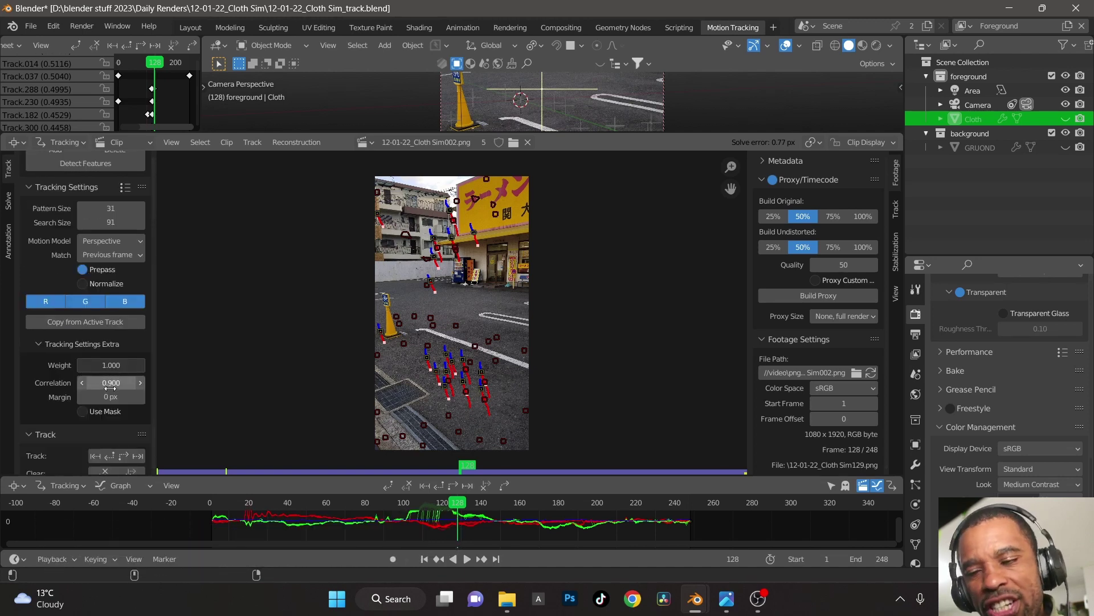
left_click(110, 388)
key("Return")
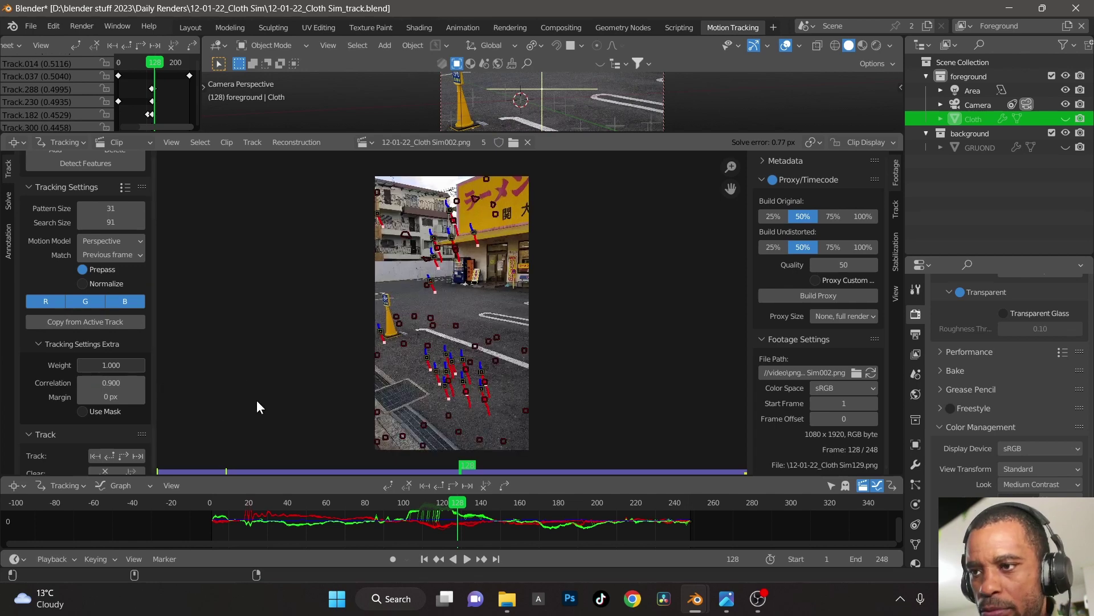
- Scrub the tracked footage to frame 73, then 245, then back around 127
scroll(45, 425, "down", 3)
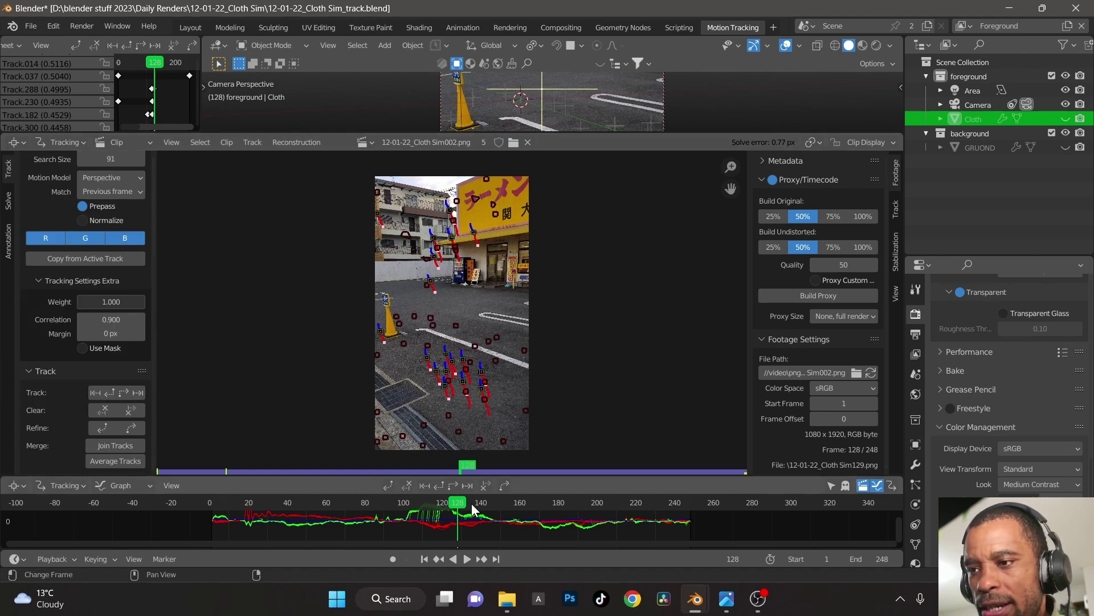
left_click_drag(466, 504, 214, 515)
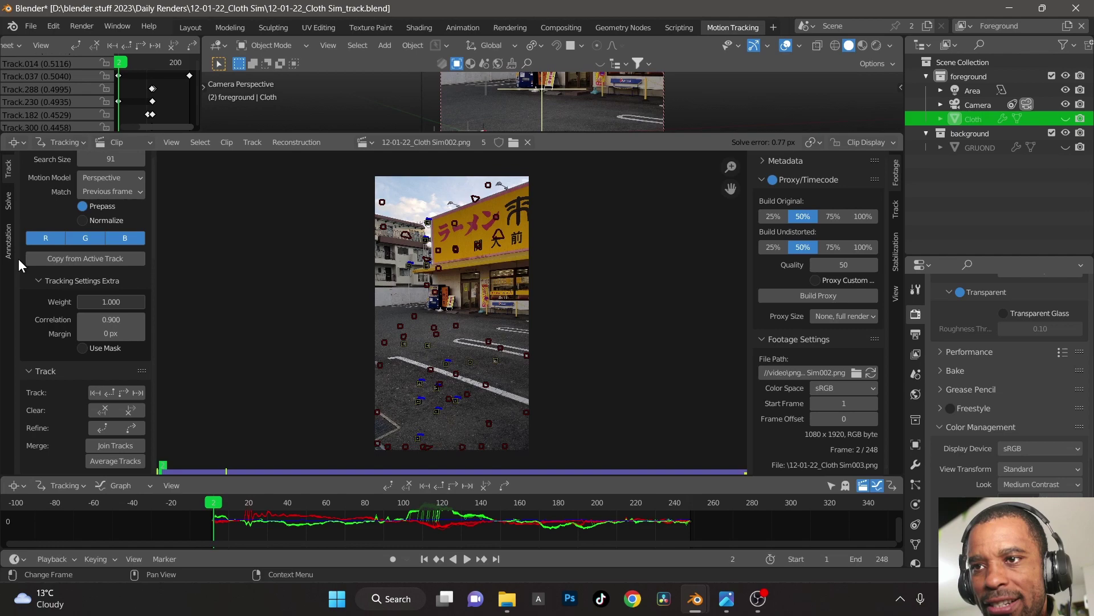
scroll(124, 282, "up", 5)
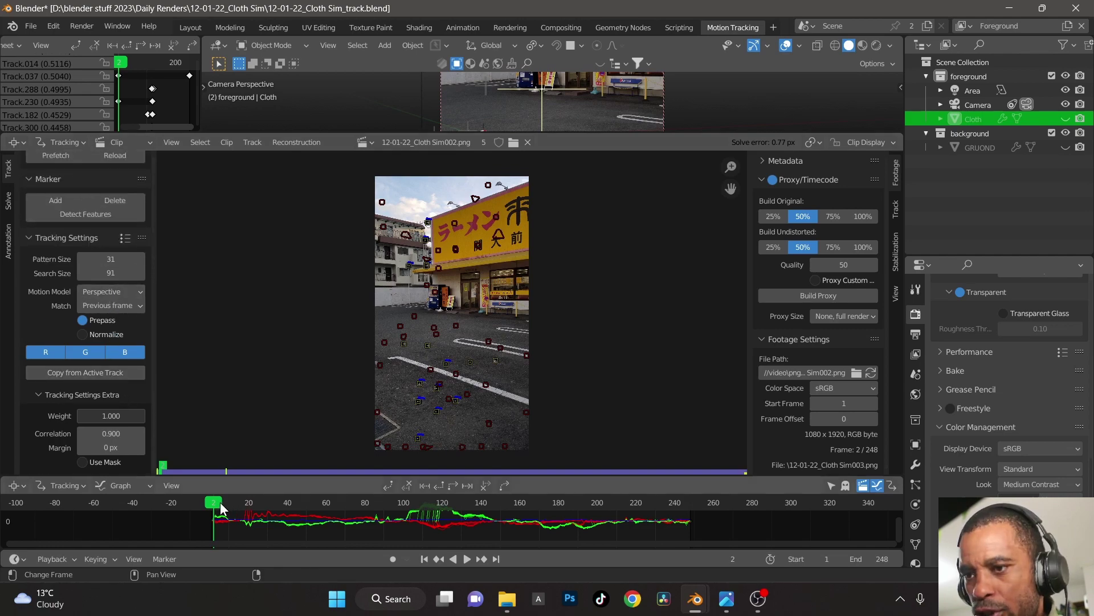
left_click_drag(233, 501, 685, 517)
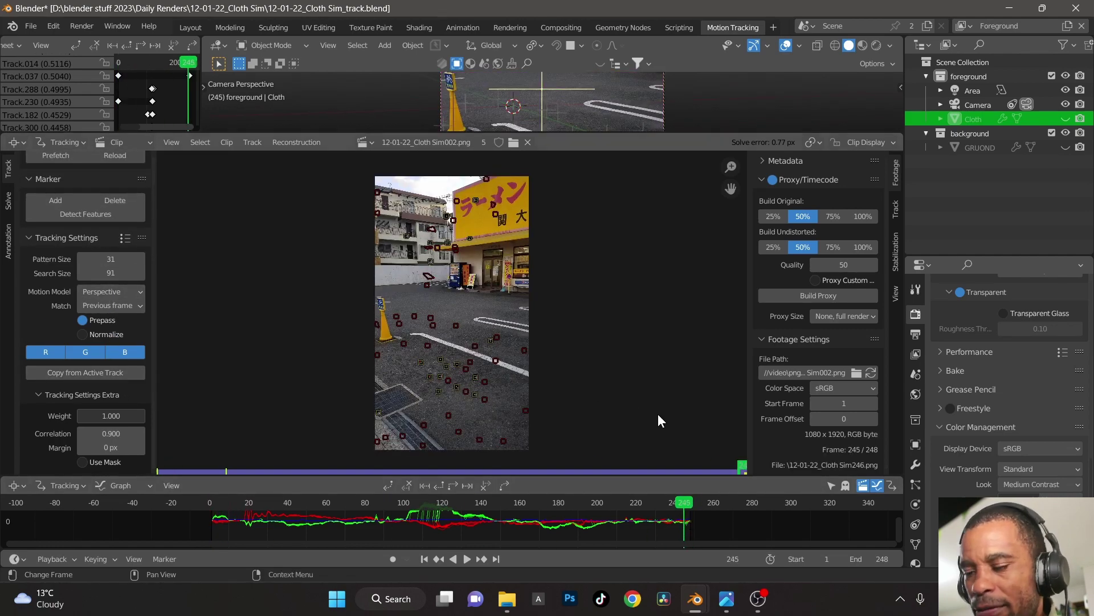
left_click_drag(585, 502, 616, 516)
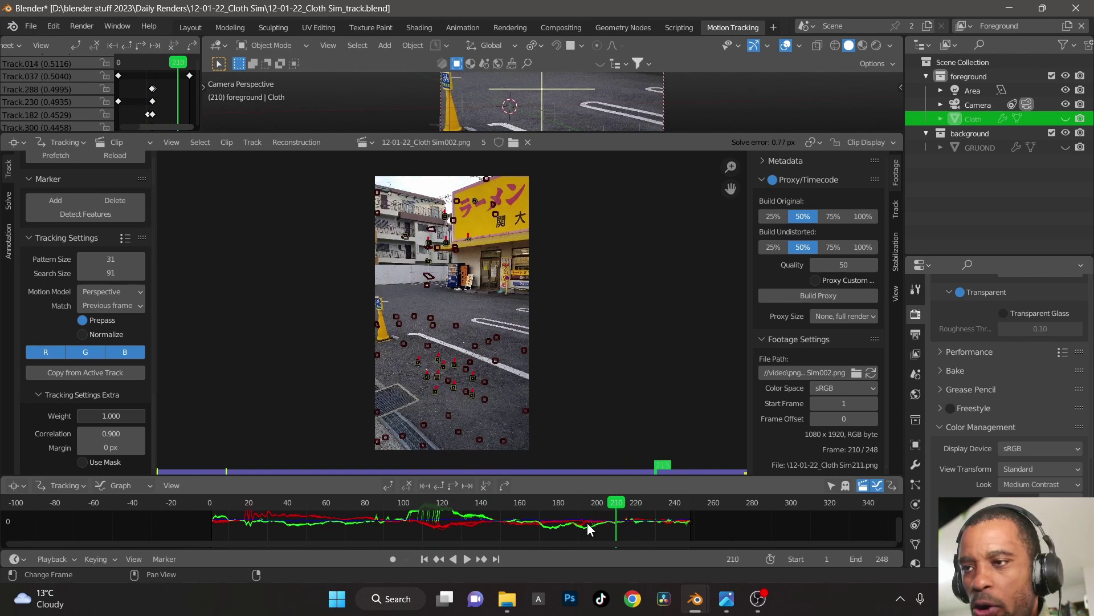
- Show the camera Solve settings and resize the 3D camera view and clip editor
left_click(8, 203)
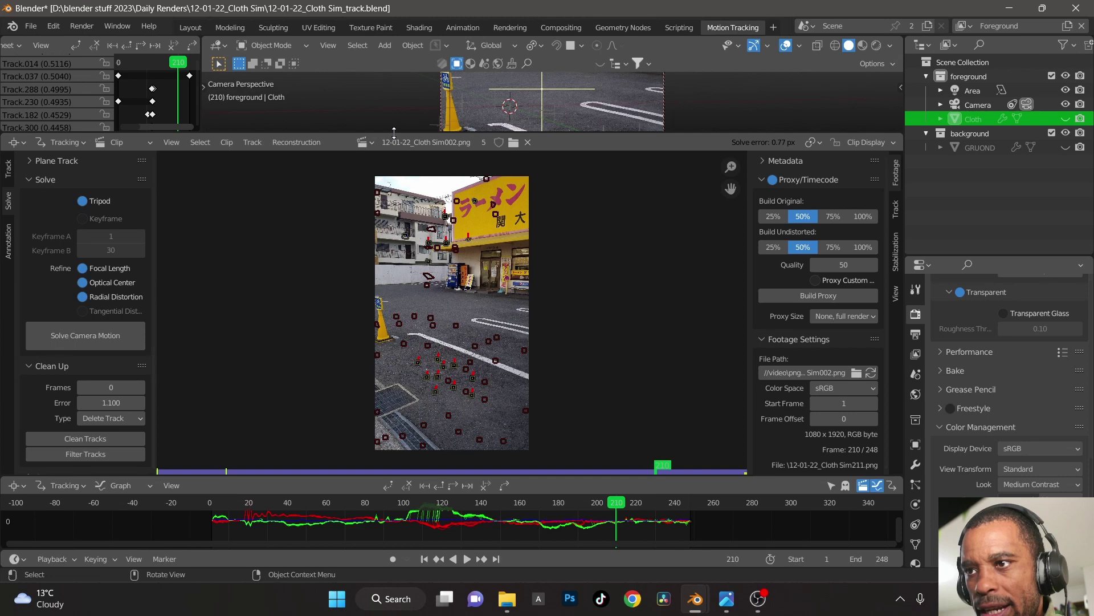
left_click_drag(394, 132, 353, 335)
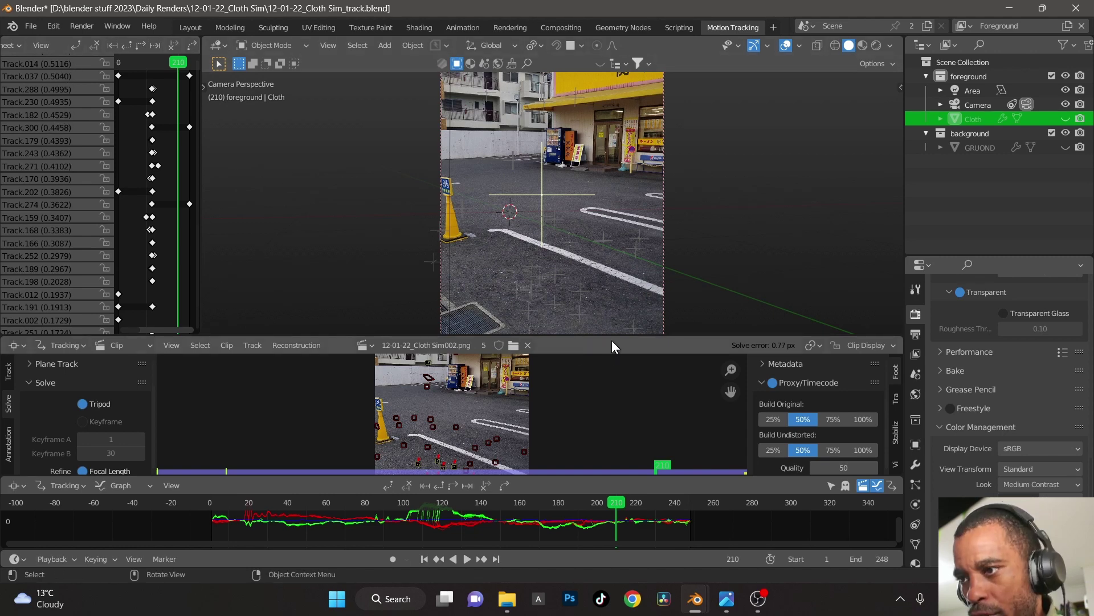
left_click_drag(612, 341, 618, 140)
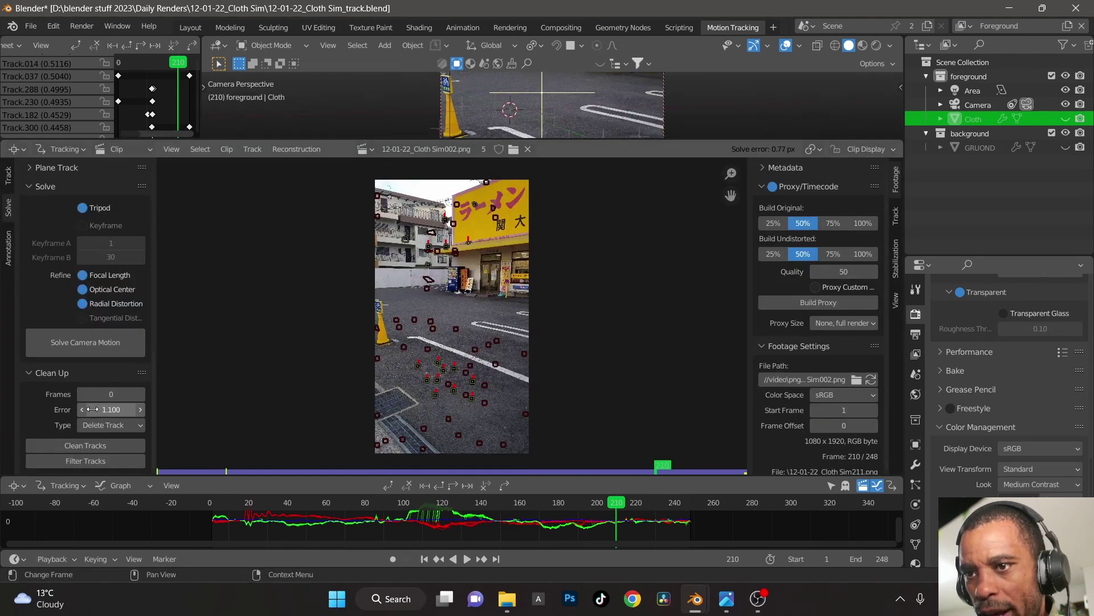
scroll(92, 409, "down", 1)
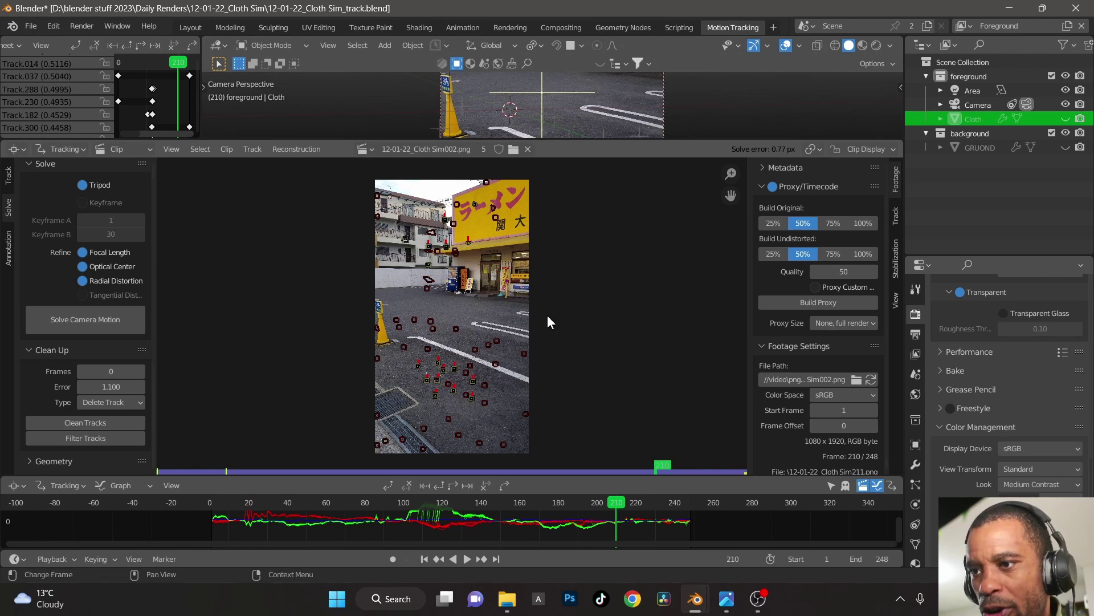
- Enlarge the 3D viewport and set up the tracking scene from the camera solve
left_click_drag(667, 141, 331, 154)
scroll(86, 433, "down", 8)
left_click(71, 461)
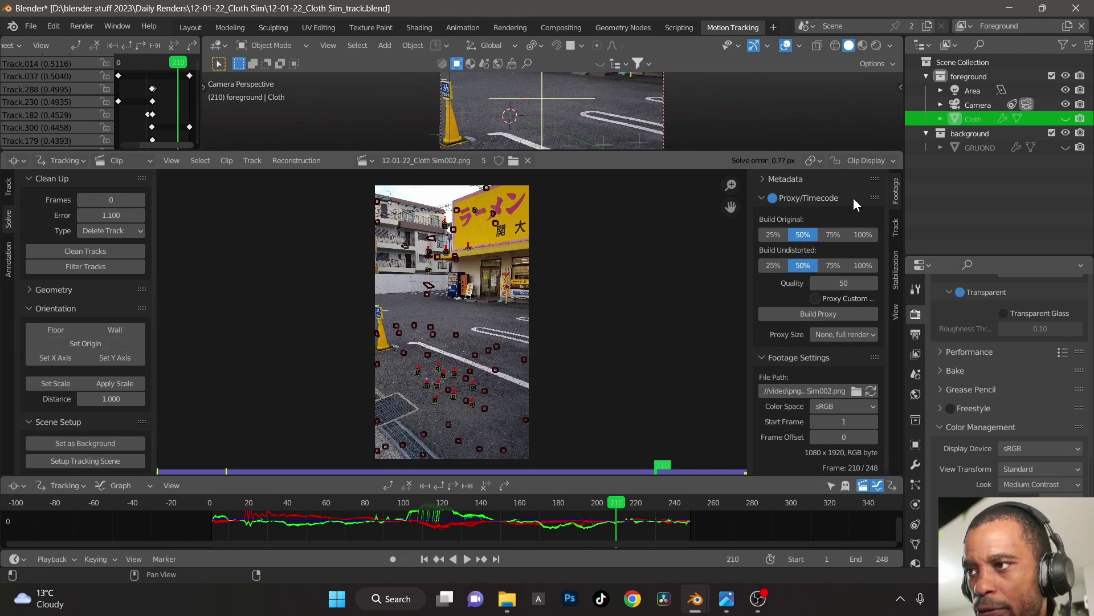
- Unhide GRUOND, orbit in the Layout workspace, and look through the tracked camera
left_click(1063, 148)
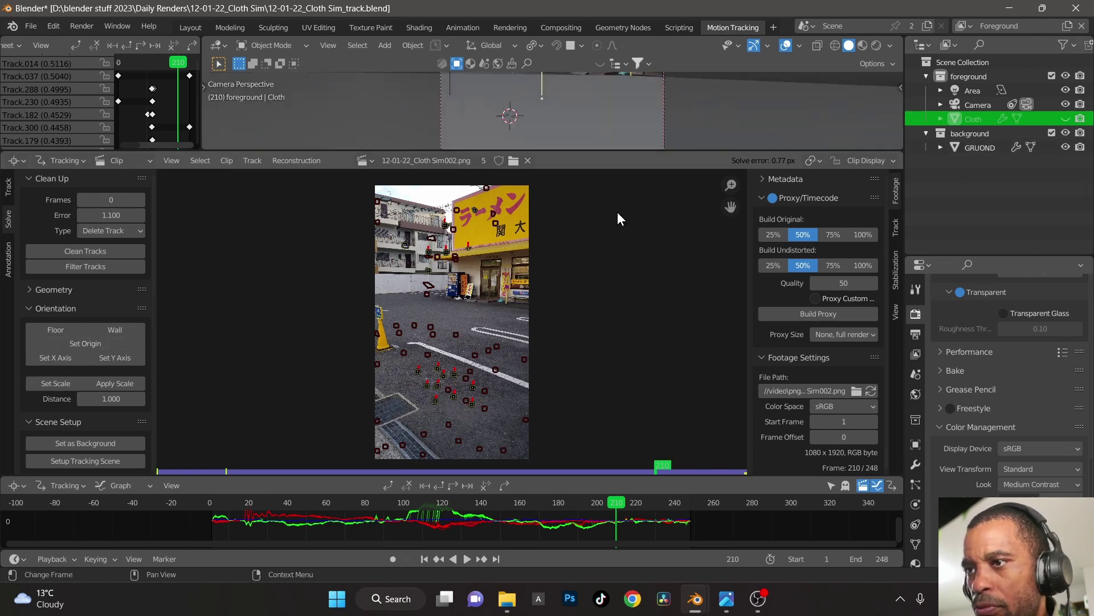
left_click_drag(629, 153, 590, 403)
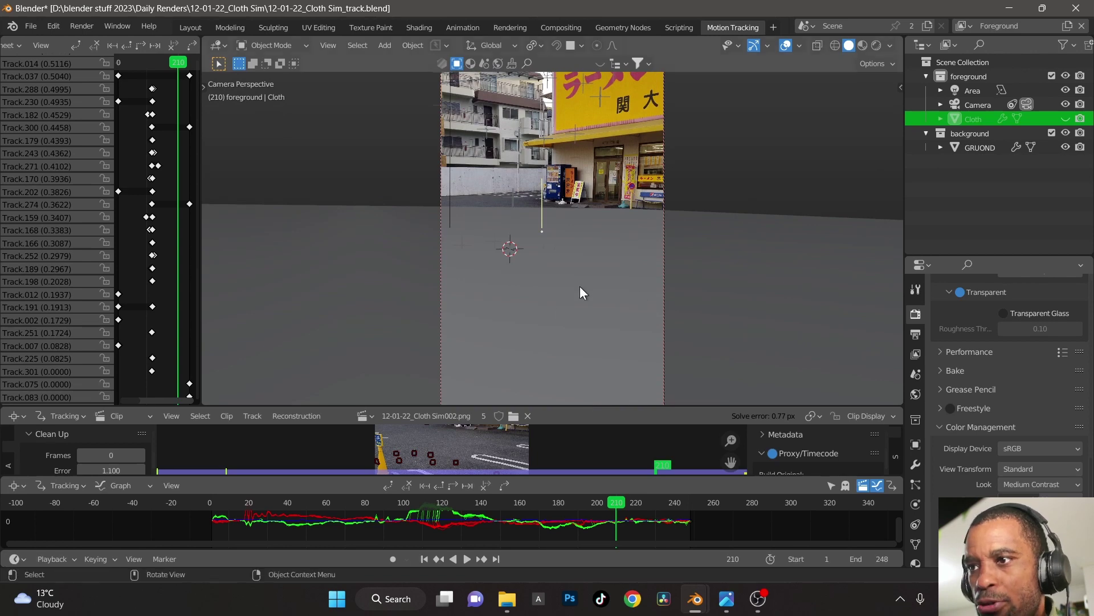
scroll(593, 251, "down", 4)
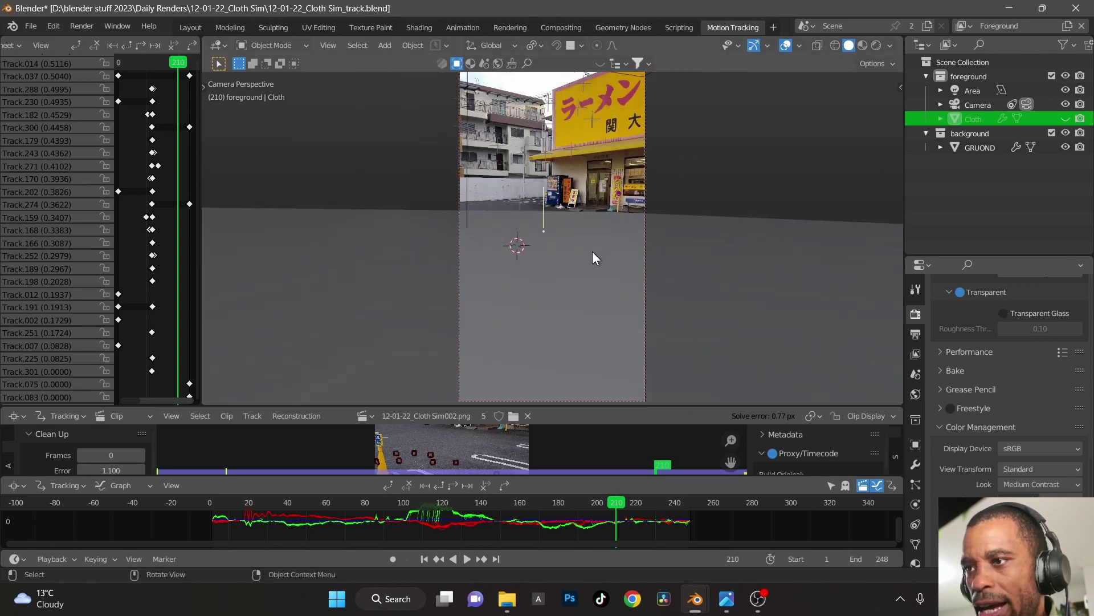
left_click(189, 27)
middle_click_drag(531, 307, 447, 398)
key("KP_0")
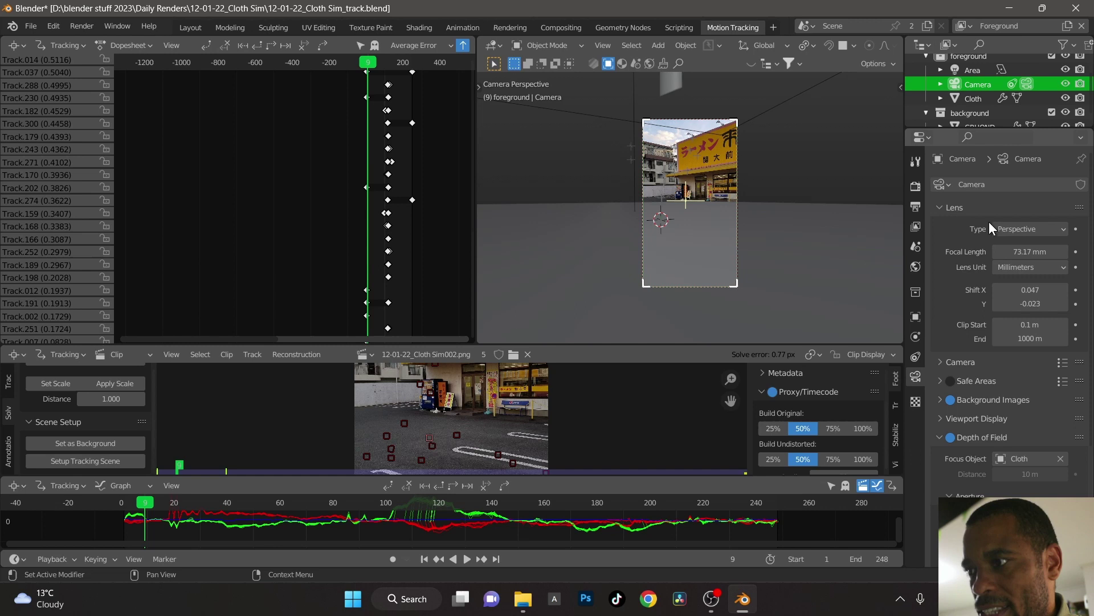
- Expand the camera's sensor settings and leave Sensor Fit at Horizontal
left_click(943, 364)
left_click(1039, 382)
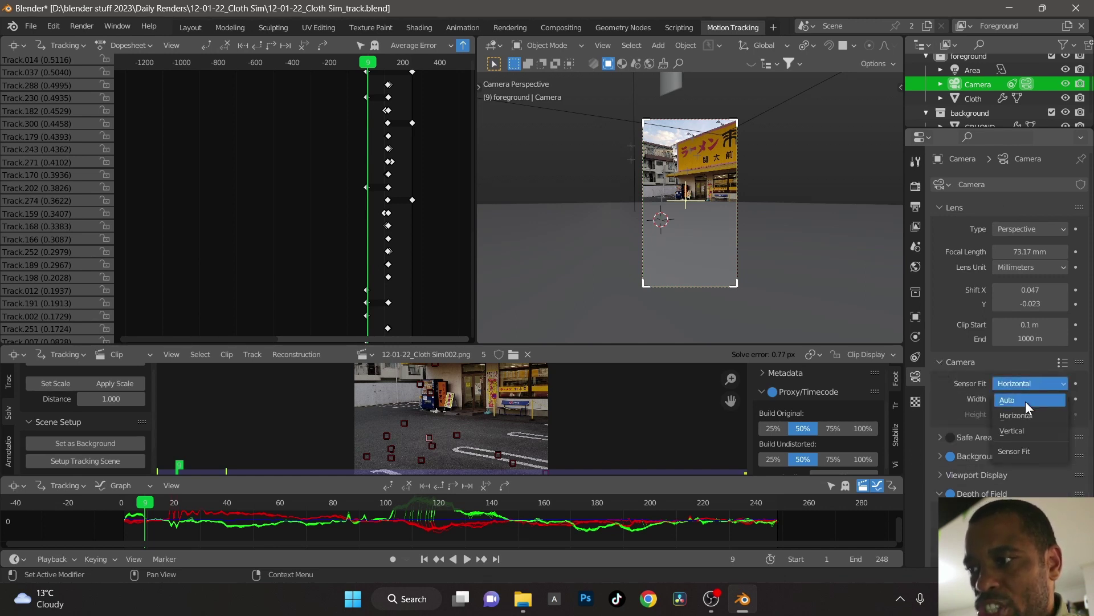
left_click(1024, 415)
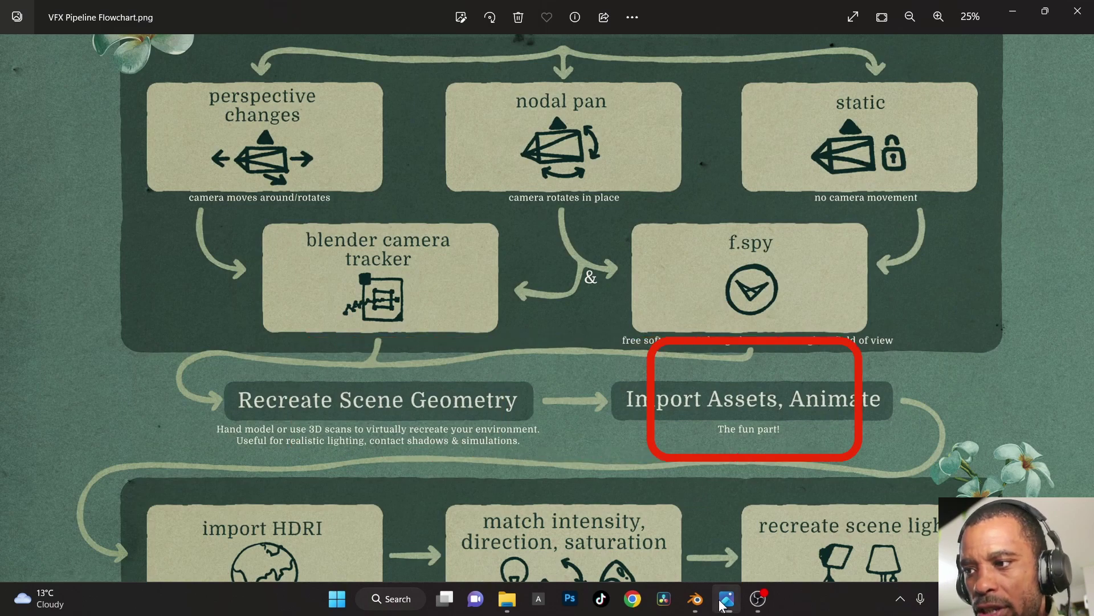
- Bring up the cloth simulation Blender window and play back its simulation
mouse_move(689, 613)
left_click(770, 527)
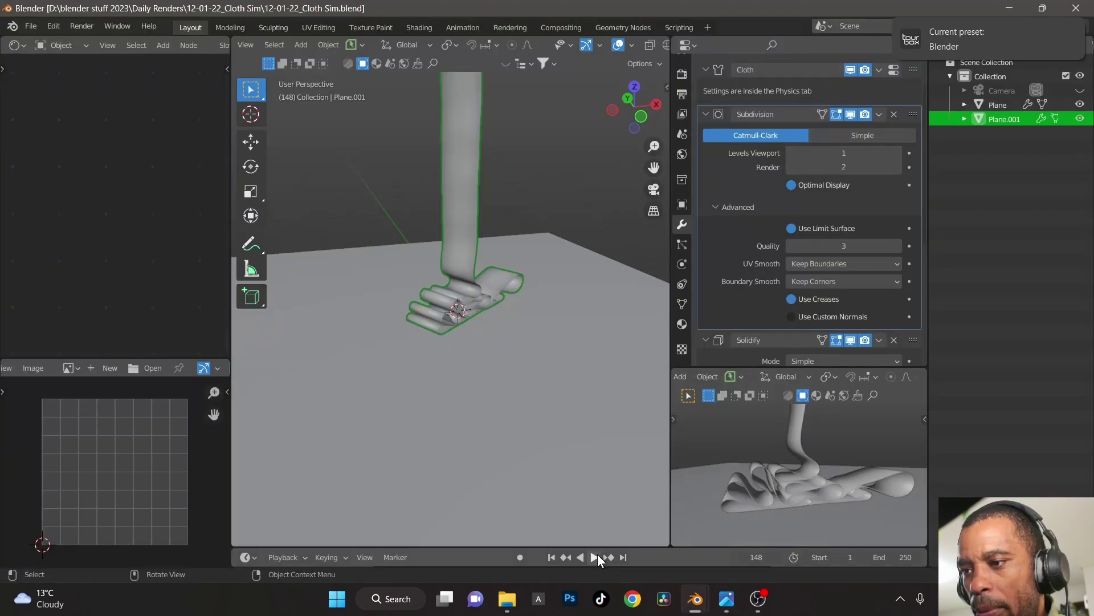
left_click(598, 557)
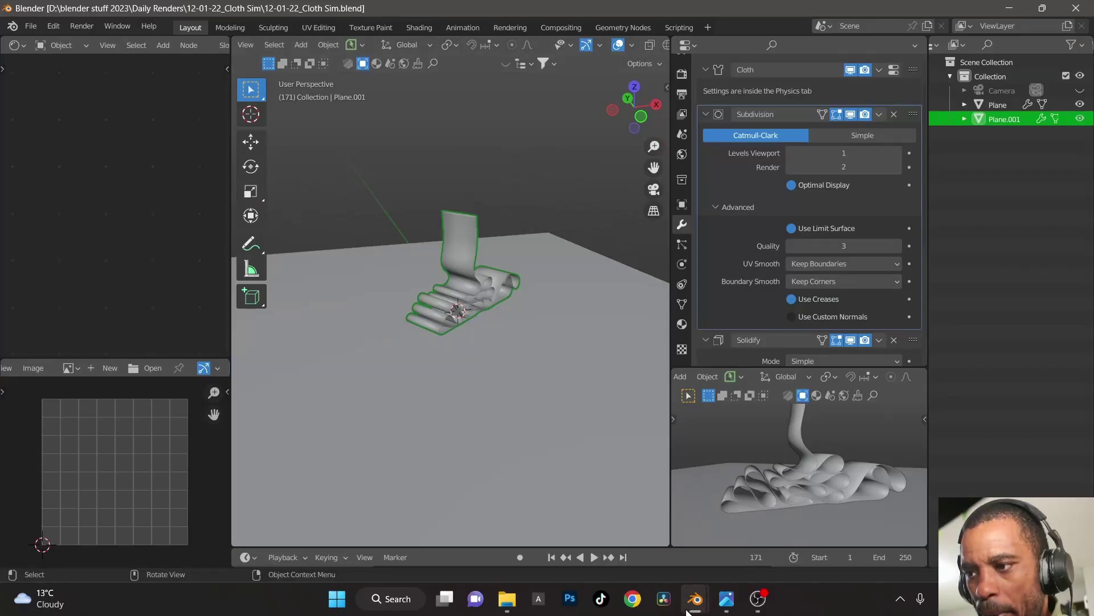
- In the tracked ramen scene, play the cloth animation over the footage in camera view, then stop it
mouse_move(688, 611)
left_click(634, 557)
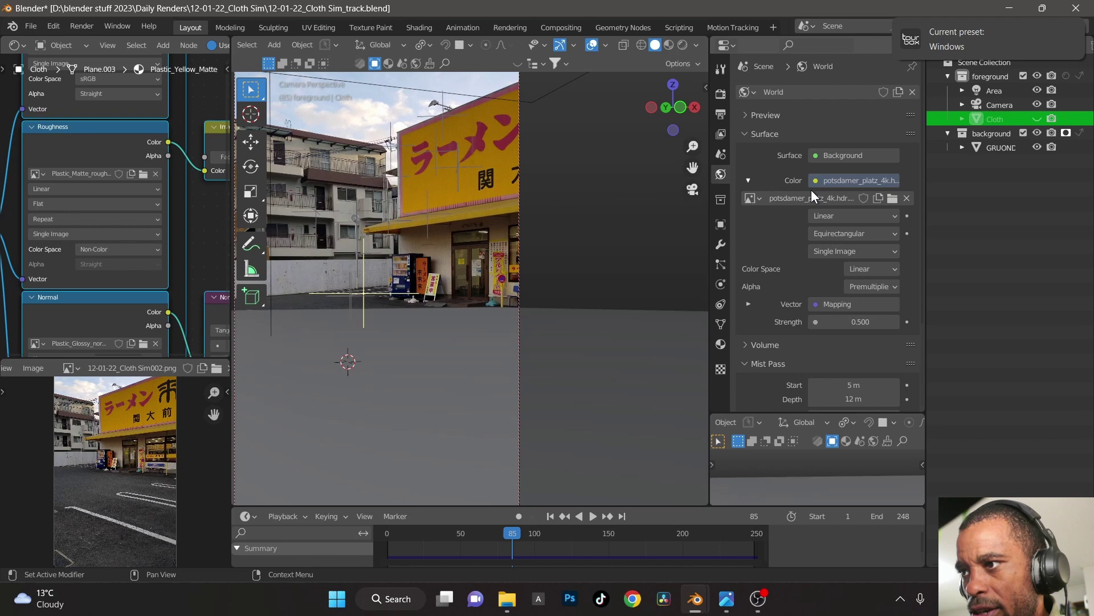
left_click(721, 154)
key("space")
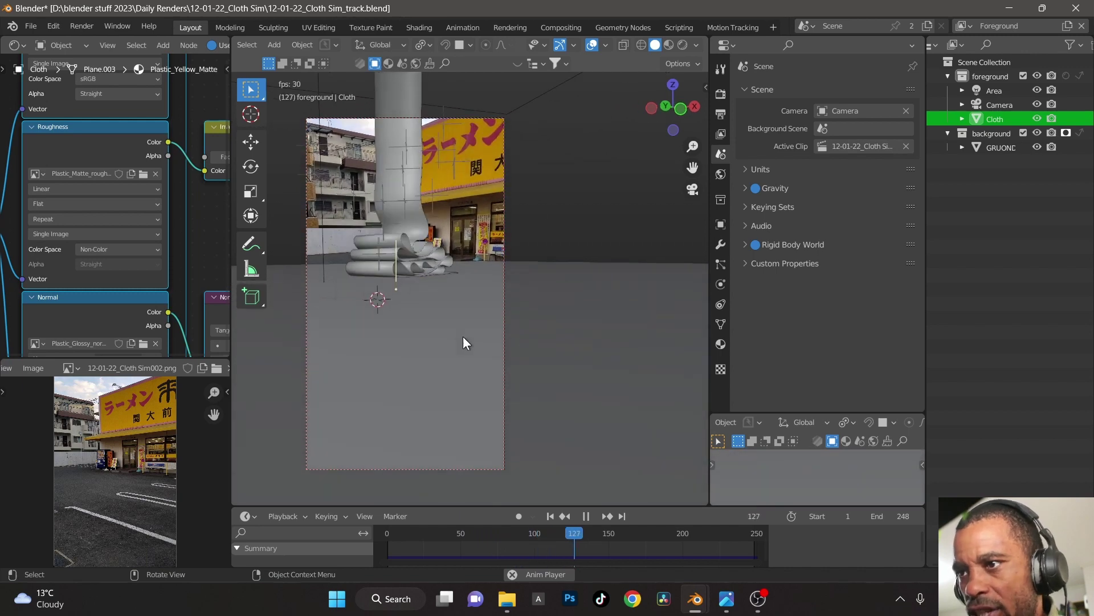
key("space")
left_click(725, 606)
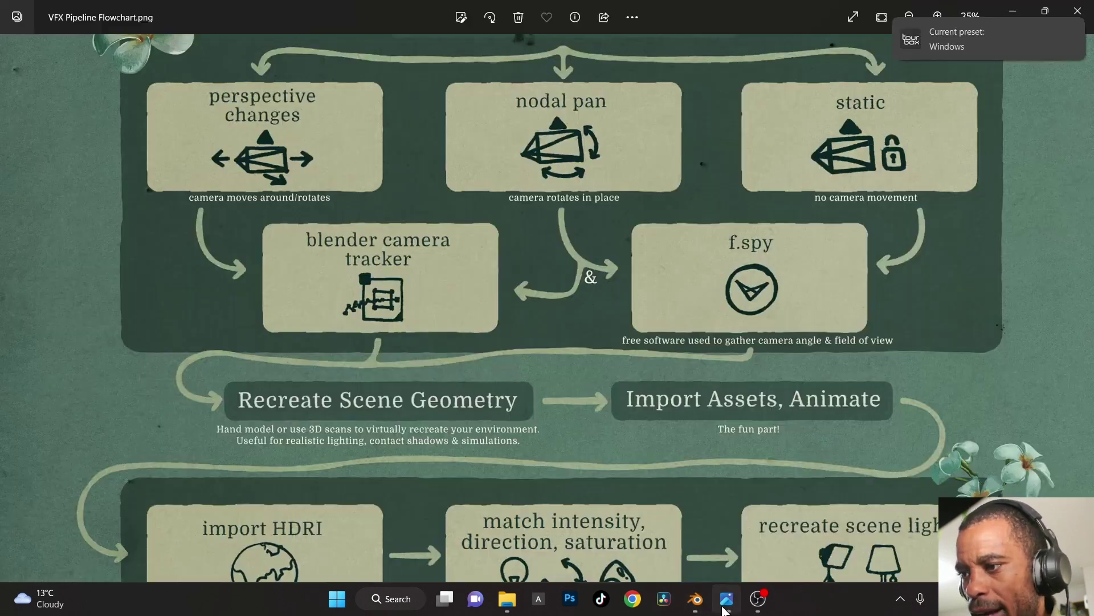
- Move the flowchart to its import HDRI and lighting row, then return to Blender
left_click_drag(221, 494, 224, 293)
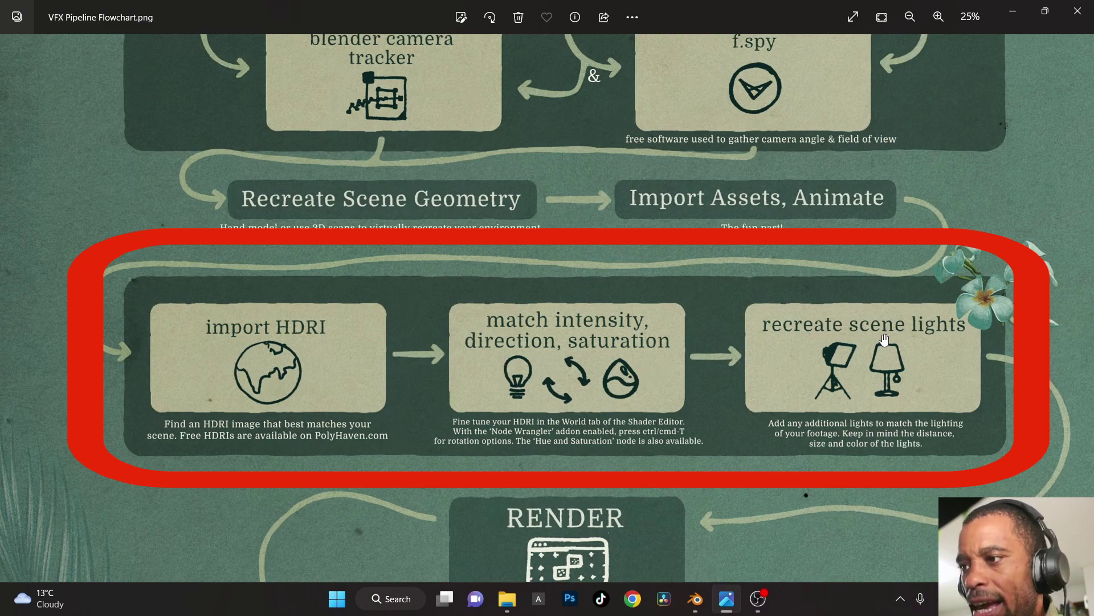
left_click(695, 598)
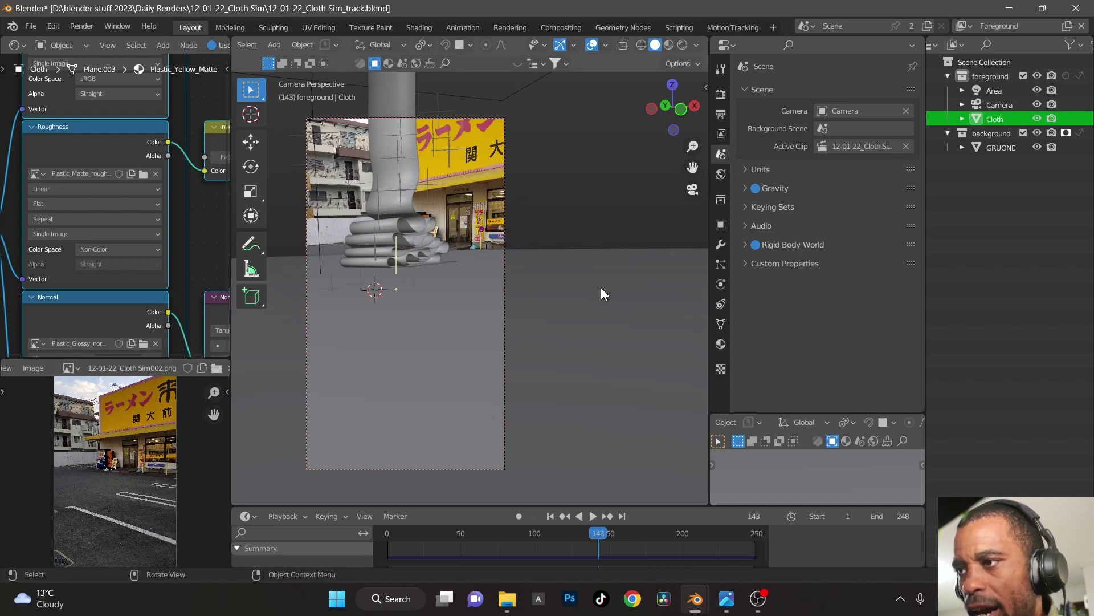
- Orbit out around the ground plane and check the object and World settings
middle_click_drag(567, 229, 545, 252)
scroll(542, 252, "down", 5)
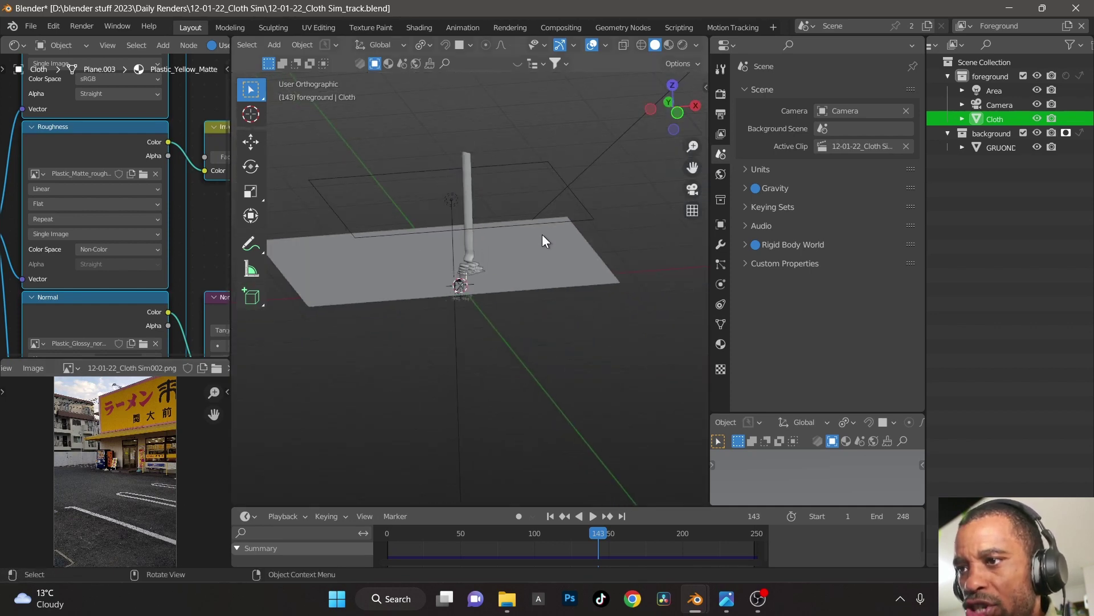
middle_click_drag(479, 291, 419, 222)
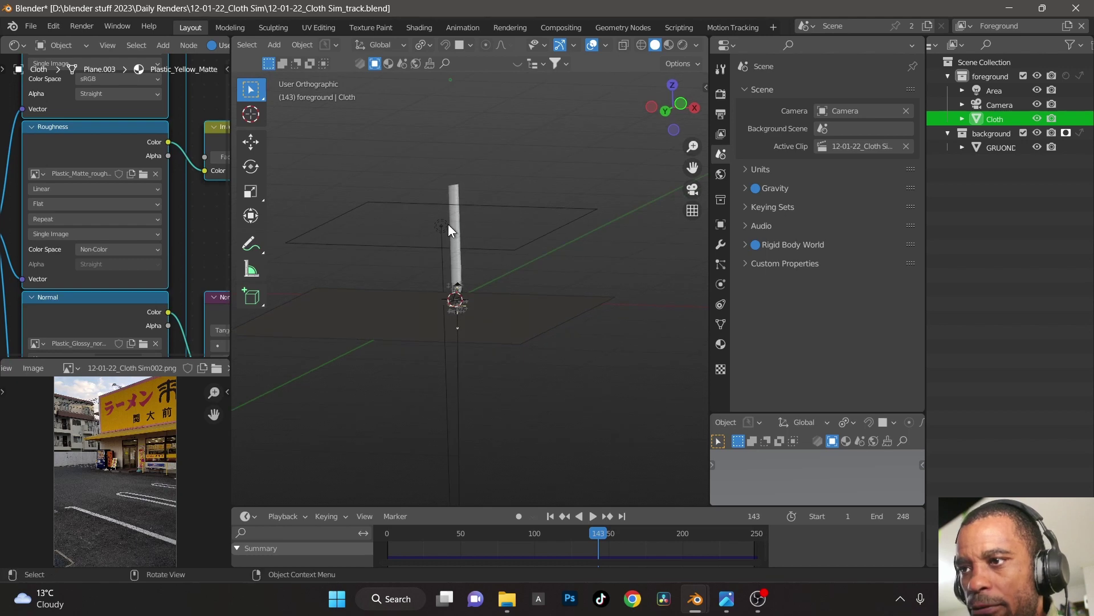
left_click(721, 222)
left_click(722, 174)
middle_click_drag(536, 206, 504, 200)
- View the yellow cloth in Material Preview from the camera, then bring the flowchart's Render step into view
left_click(673, 45)
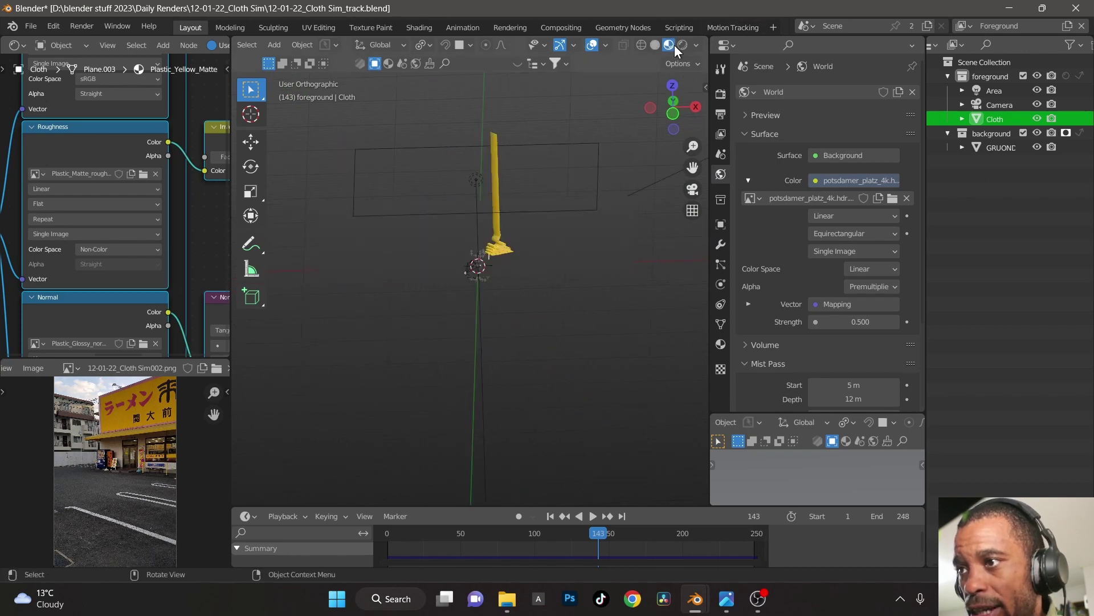
middle_click_drag(450, 328, 482, 272)
scroll(470, 288, "up", 6)
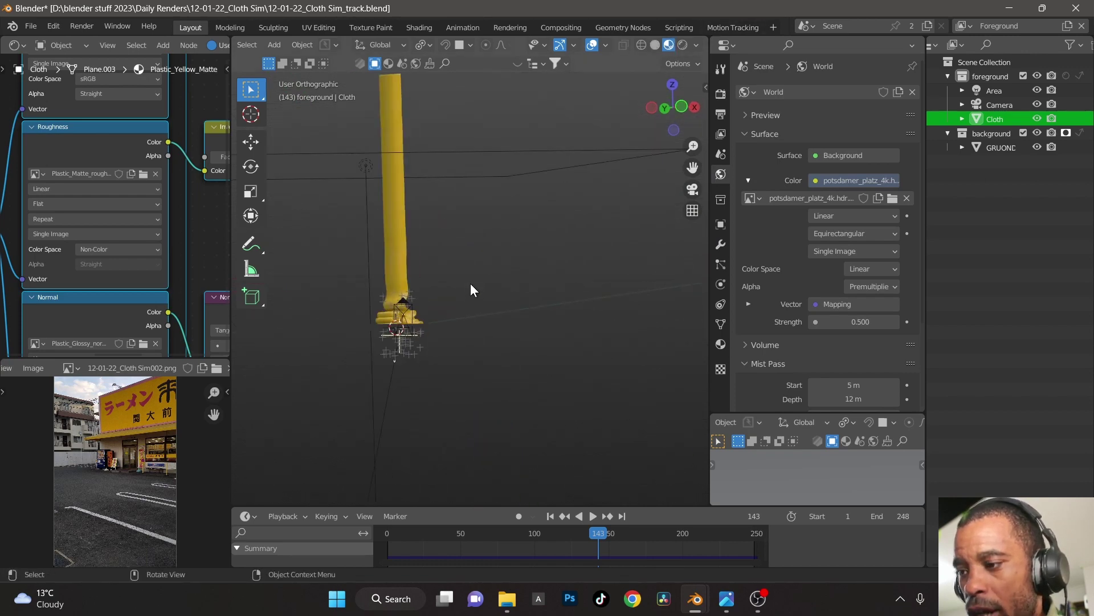
key("KP_0")
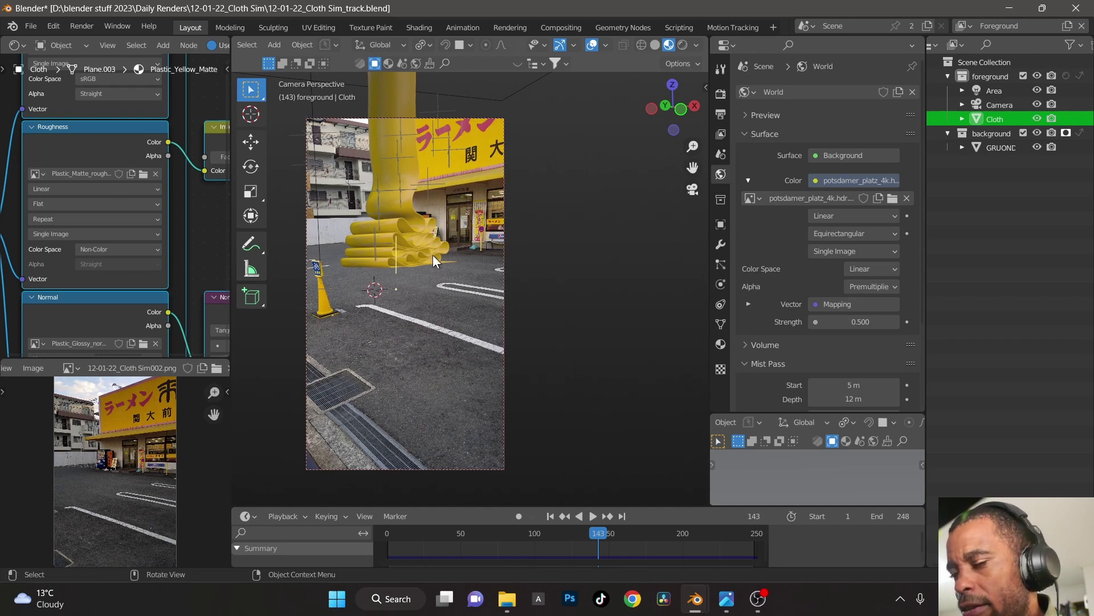
key("alt+Tab")
left_click_drag(587, 440, 610, 243)
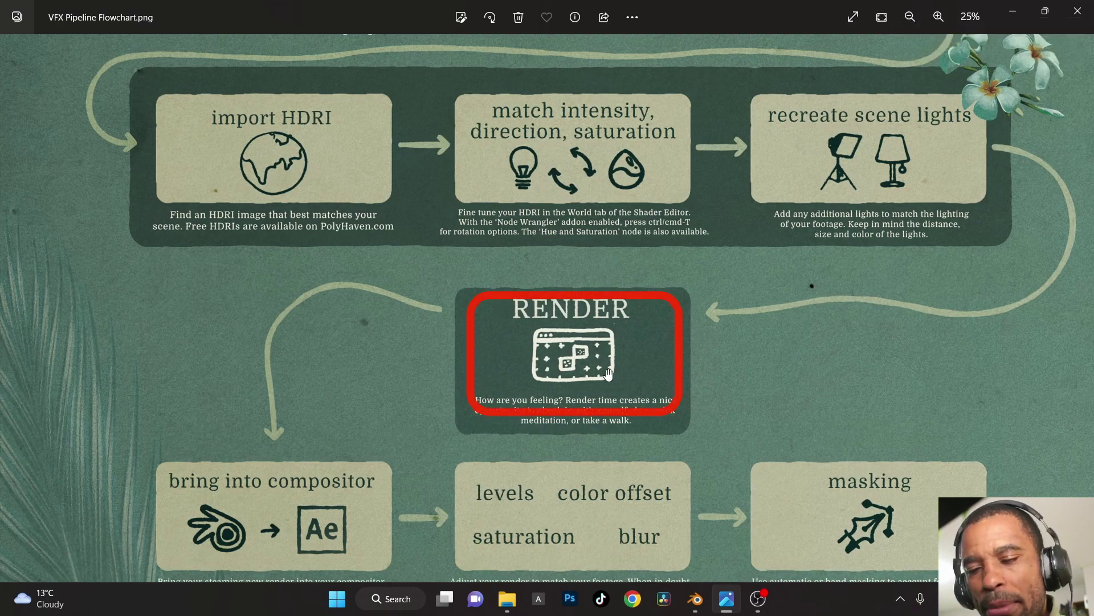
- Move the flowchart up to the compositor, levels, color offset, saturation, blur and masking steps
left_click_drag(612, 377, 622, 331)
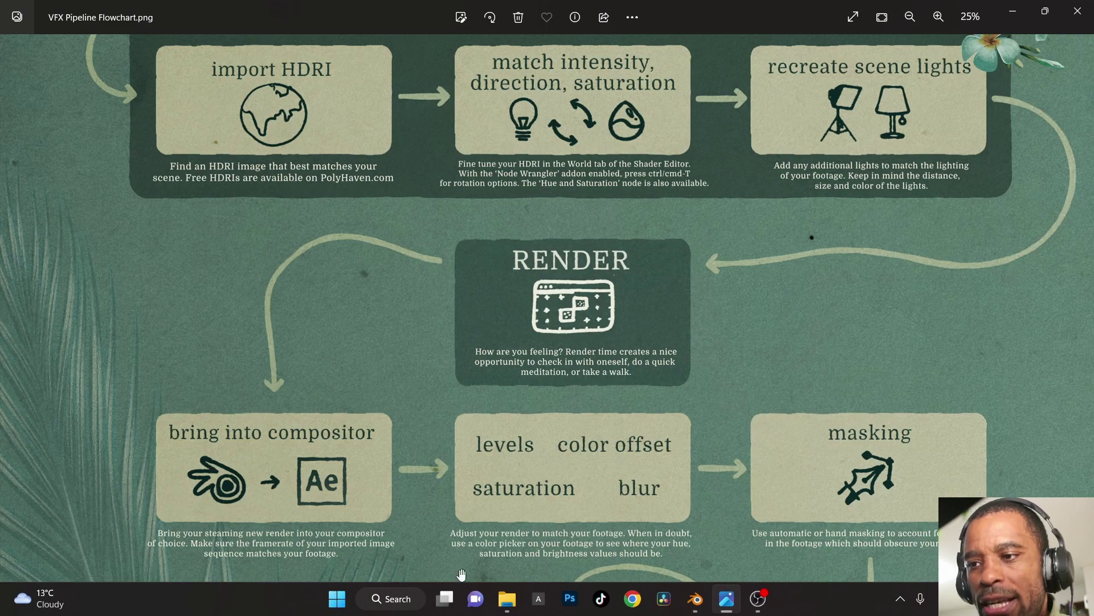
- In the compositing window, expand the RGB Curves, Hue Saturation Value, Bright/Contrast and Blur nodes
mouse_move(696, 598)
left_click(622, 496)
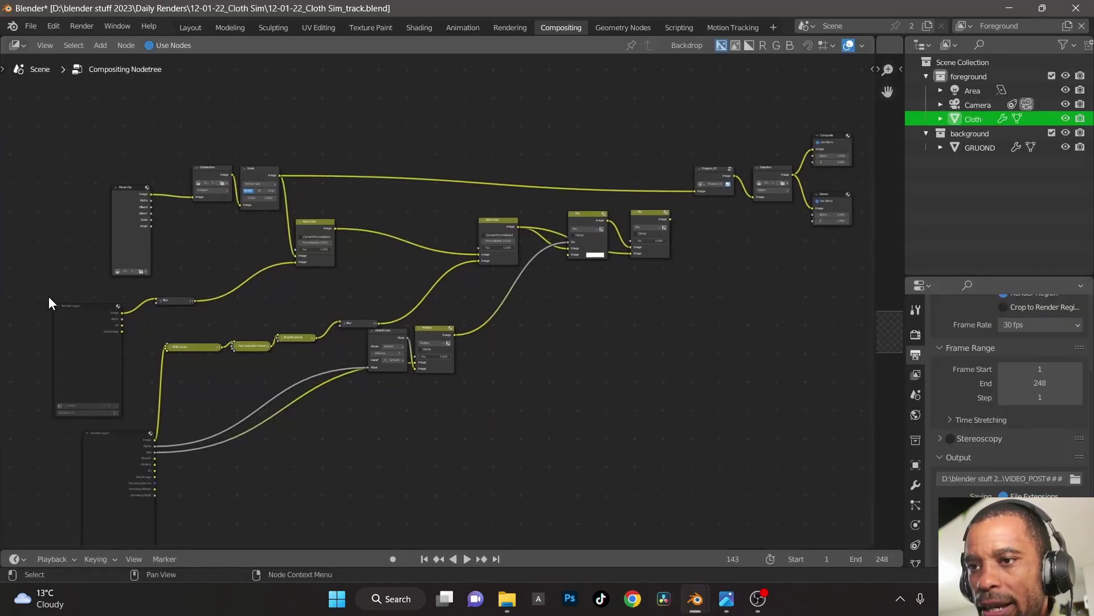
scroll(445, 439, "up", 5)
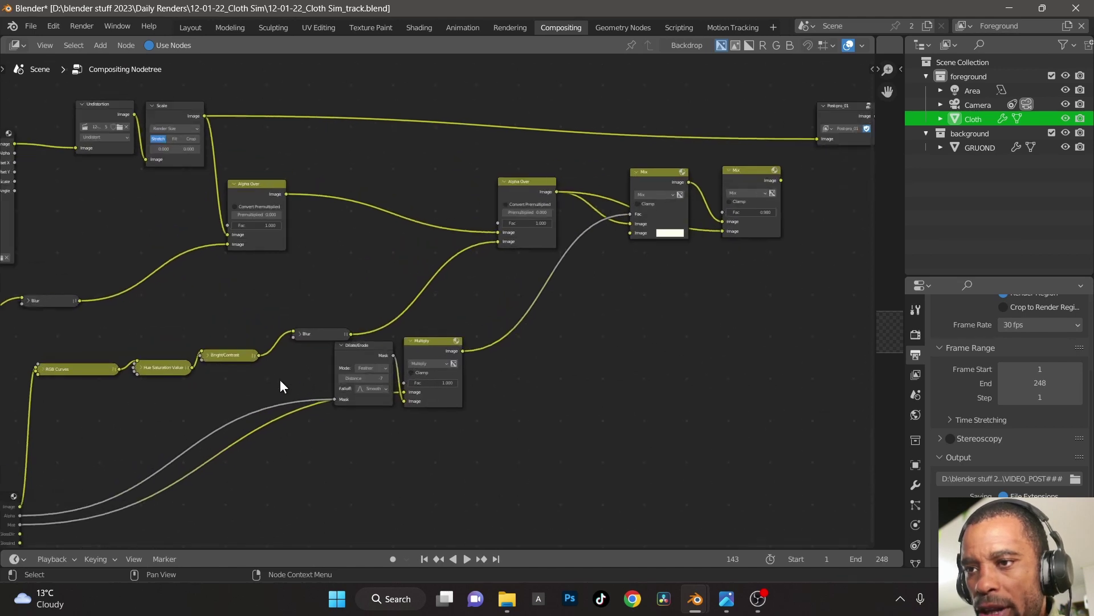
middle_click_drag(318, 387, 315, 324)
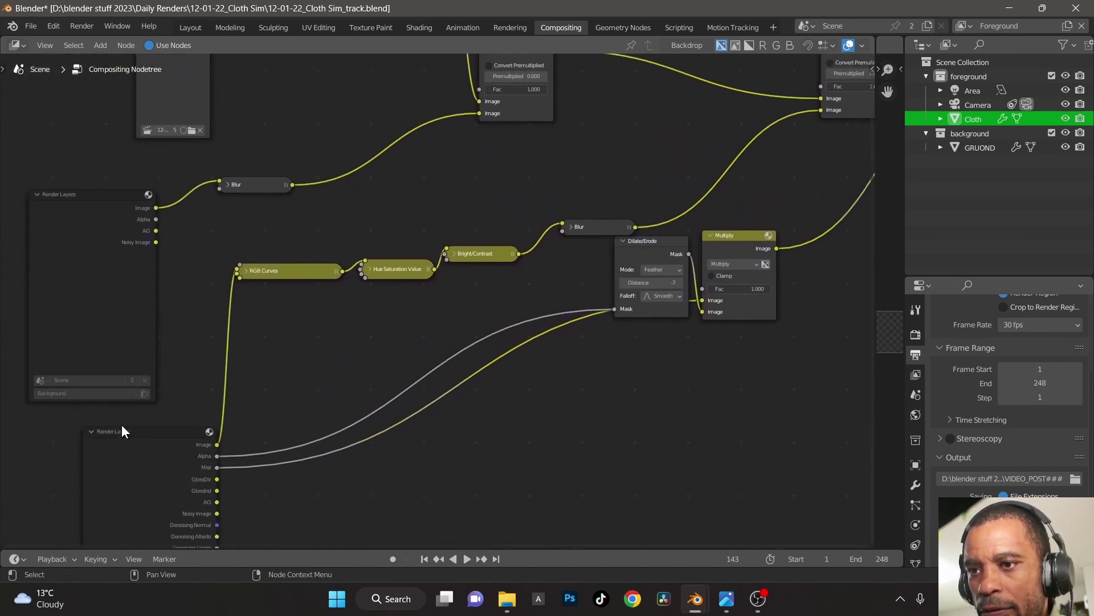
left_click(246, 271)
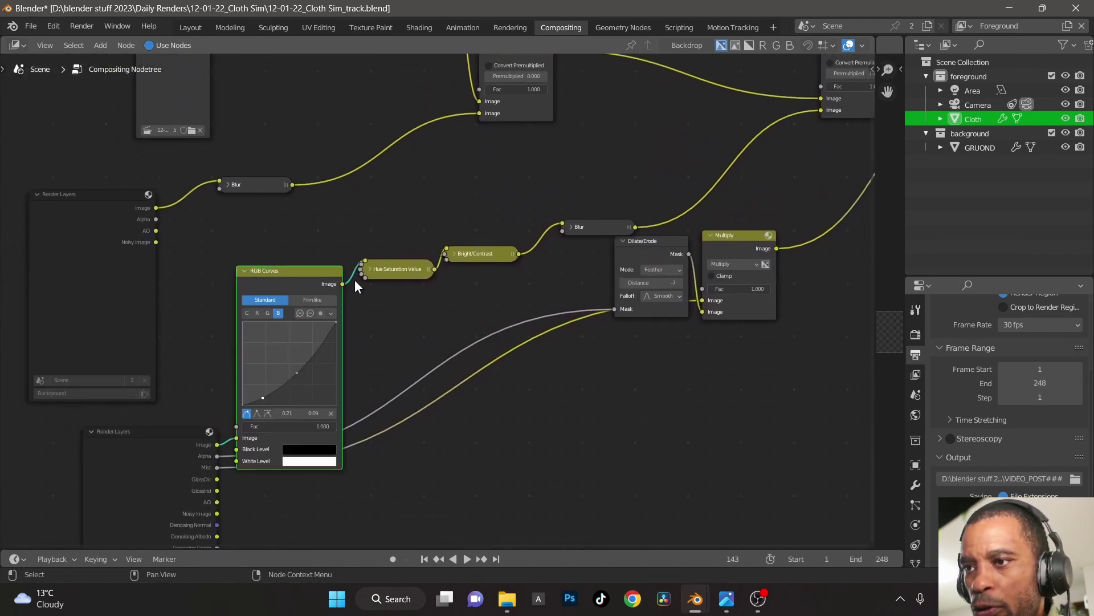
left_click(370, 269)
left_click(461, 256)
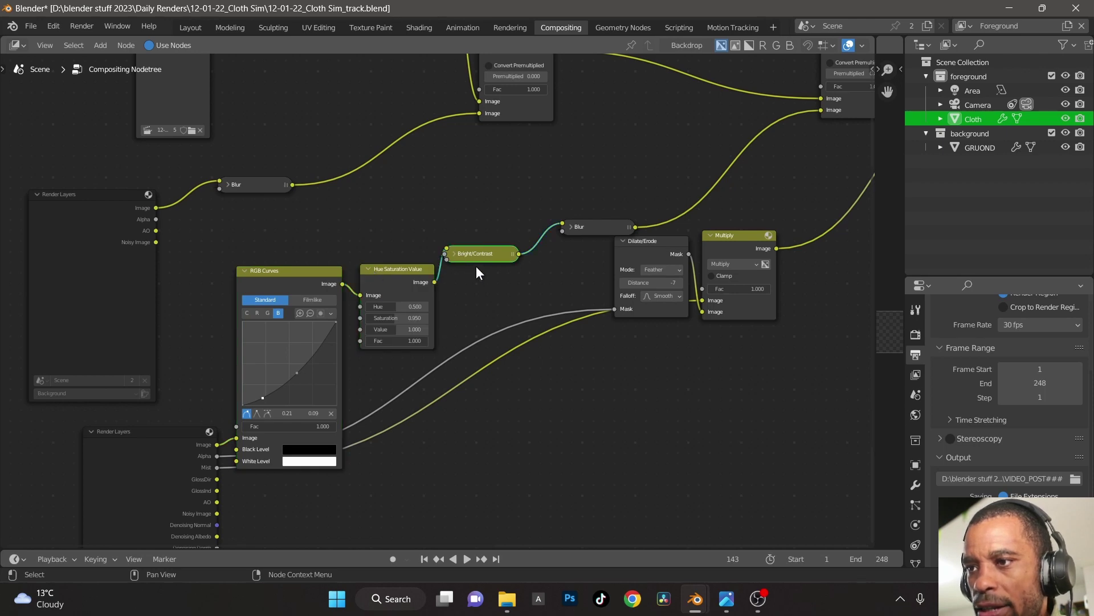
left_click(456, 254)
left_click(579, 223)
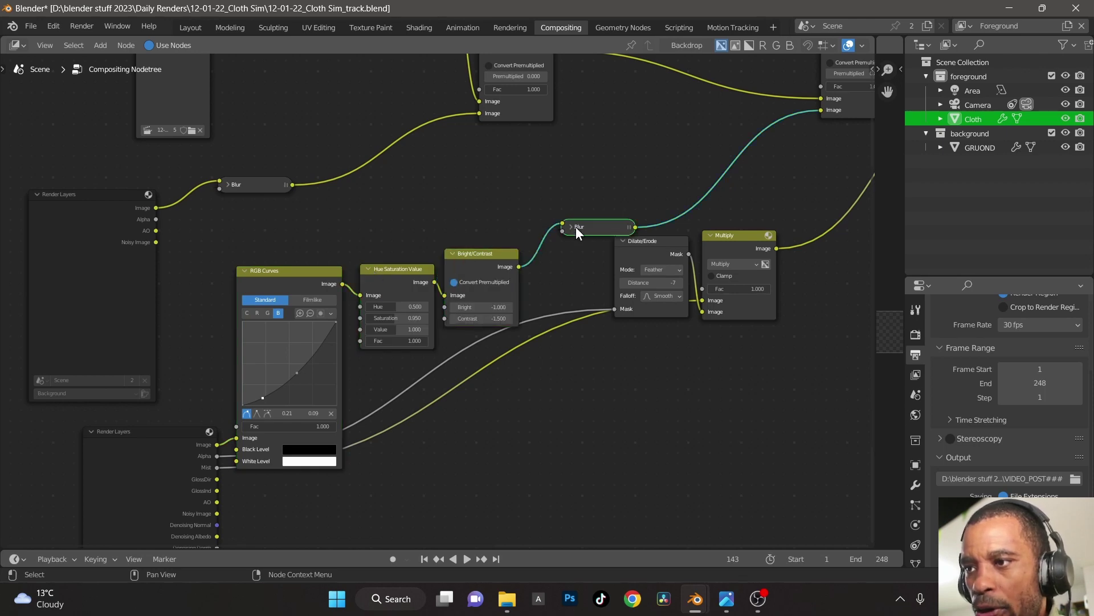
left_click(572, 227)
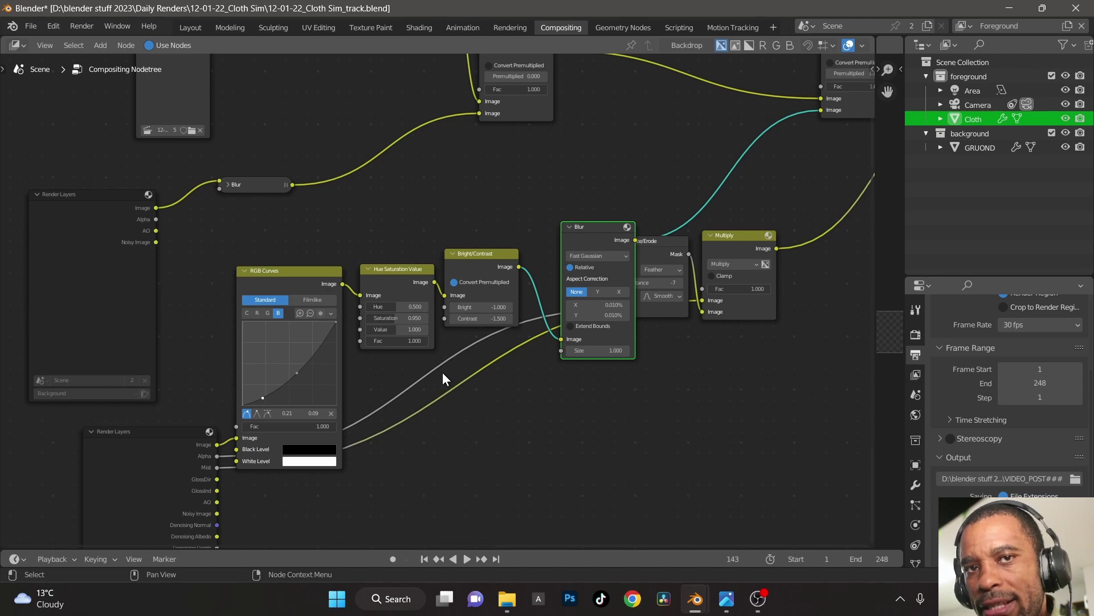
- Pan along the node tree from the Movie Clip and Undistortion nodes to the Mix nodes
mouse_move(682, 425)
middle_mouse_down()
mouse_move(684, 391)
mouse_move(542, 378)
mouse_move(760, 334)
mouse_move(689, 388)
mouse_move(688, 425)
middle_mouse_up()
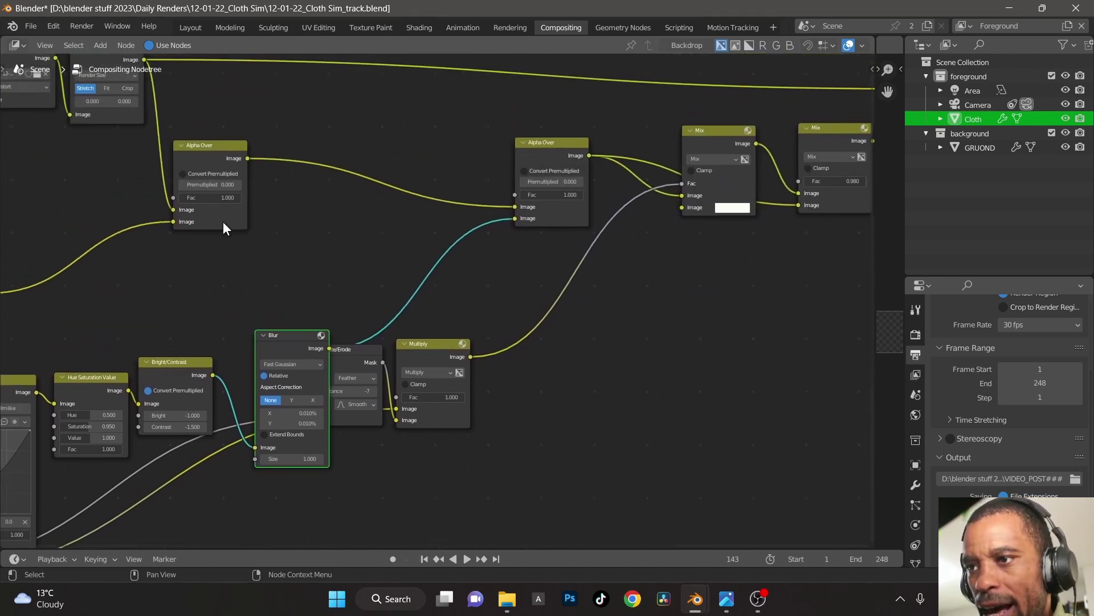
middle_click_drag(276, 268, 481, 361)
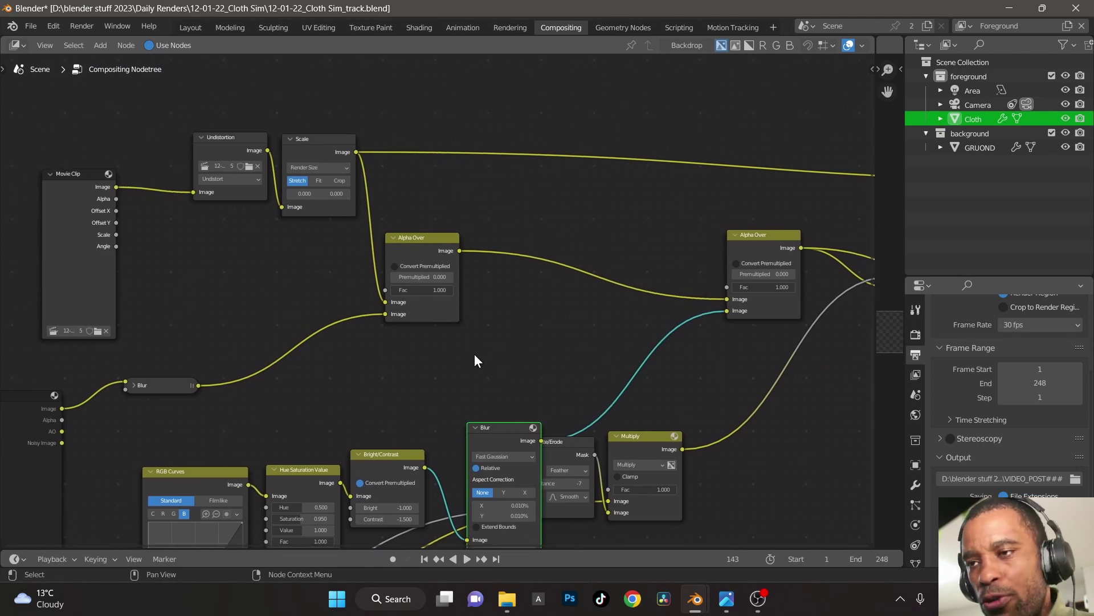
middle_click_drag(546, 200, 576, 196)
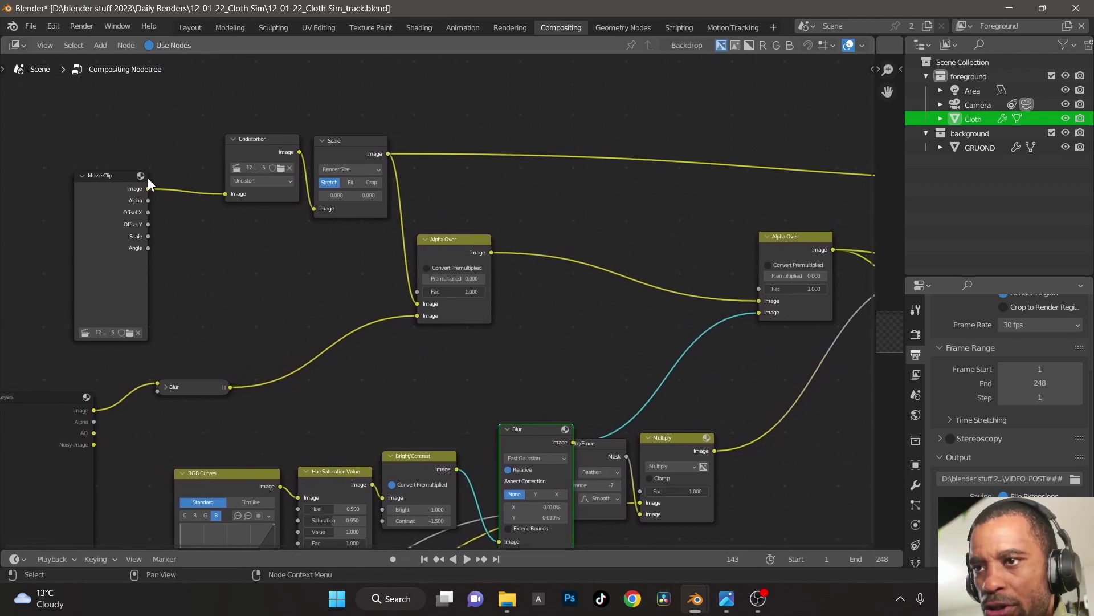
left_click(262, 145)
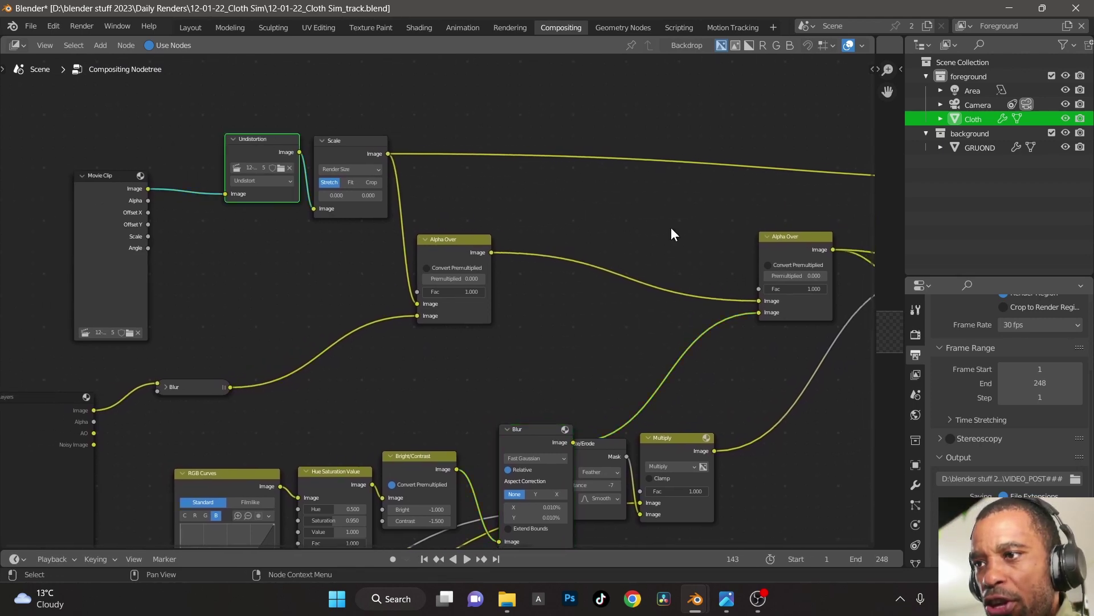
middle_click_drag(672, 234, 431, 232)
middle_click_drag(536, 370, 664, 183)
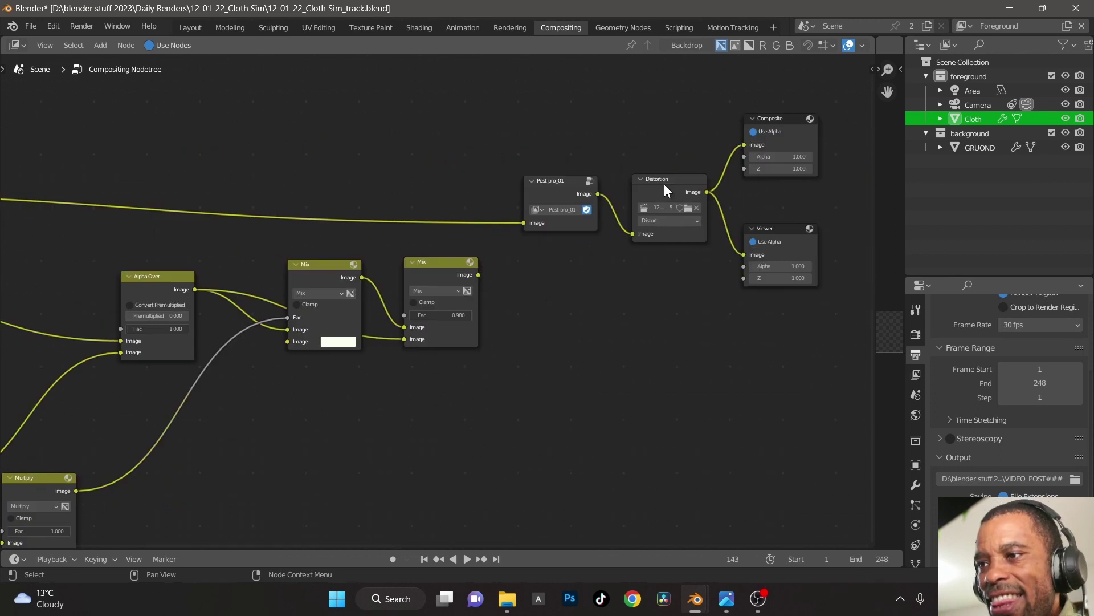
left_click(665, 184)
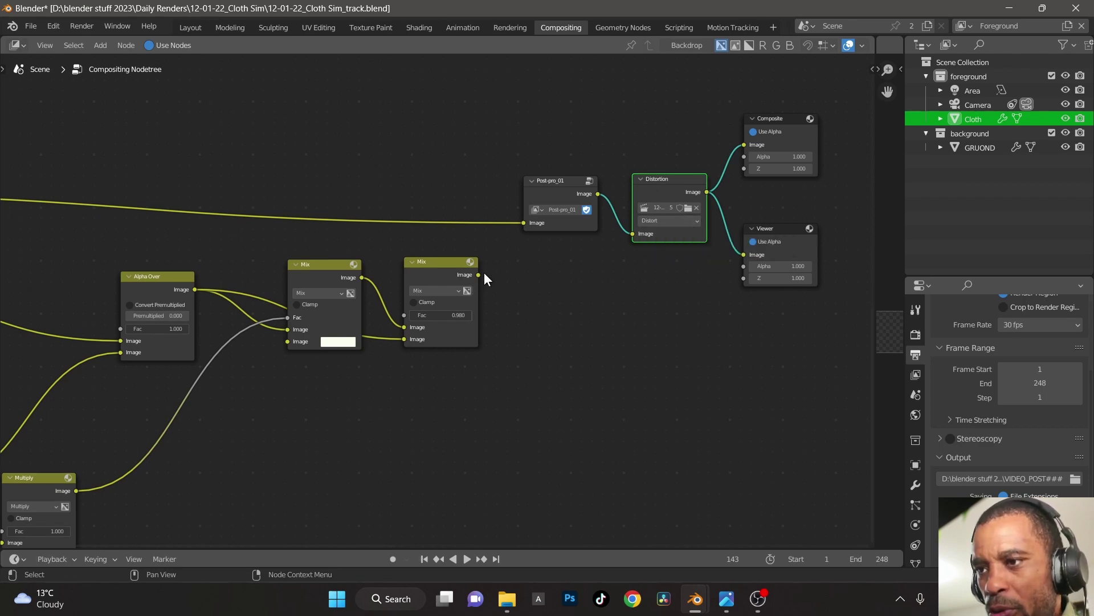
left_click_drag(478, 275, 610, 335)
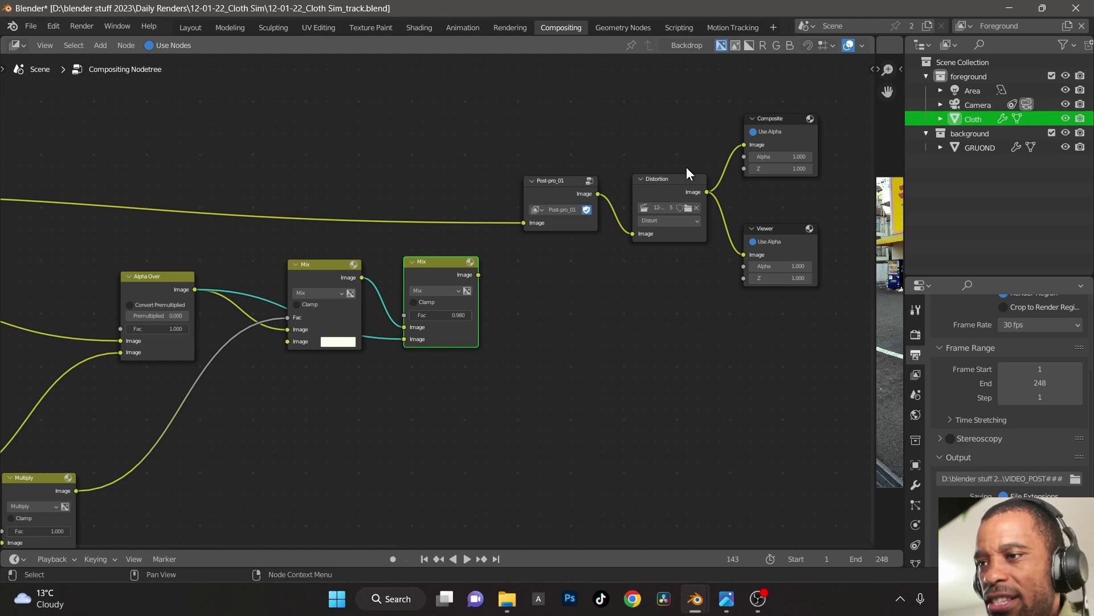
left_click(674, 191)
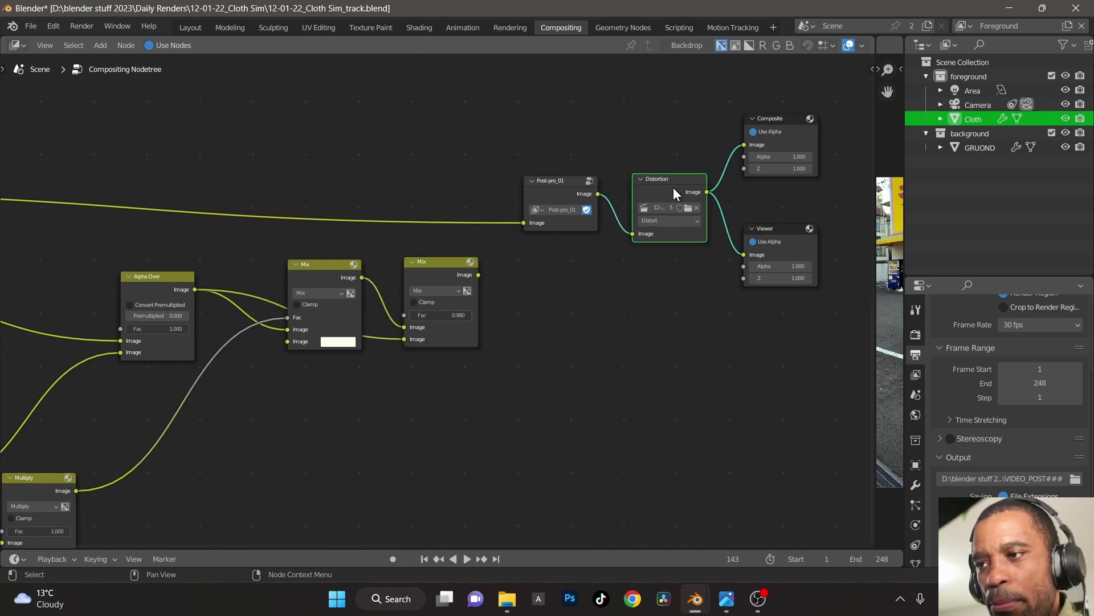
left_click(654, 221)
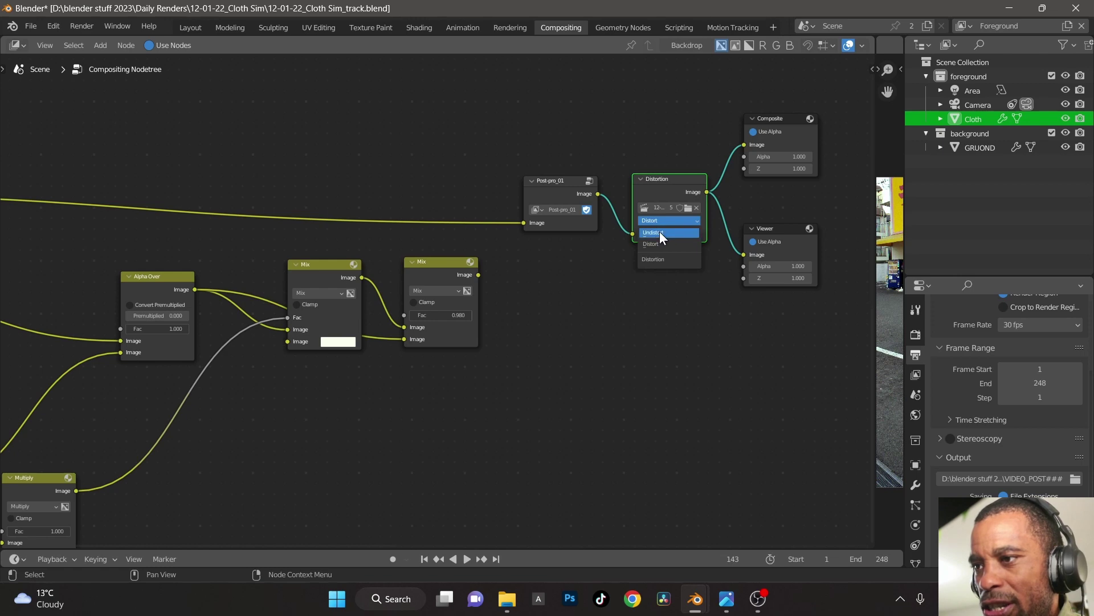
left_click(665, 244)
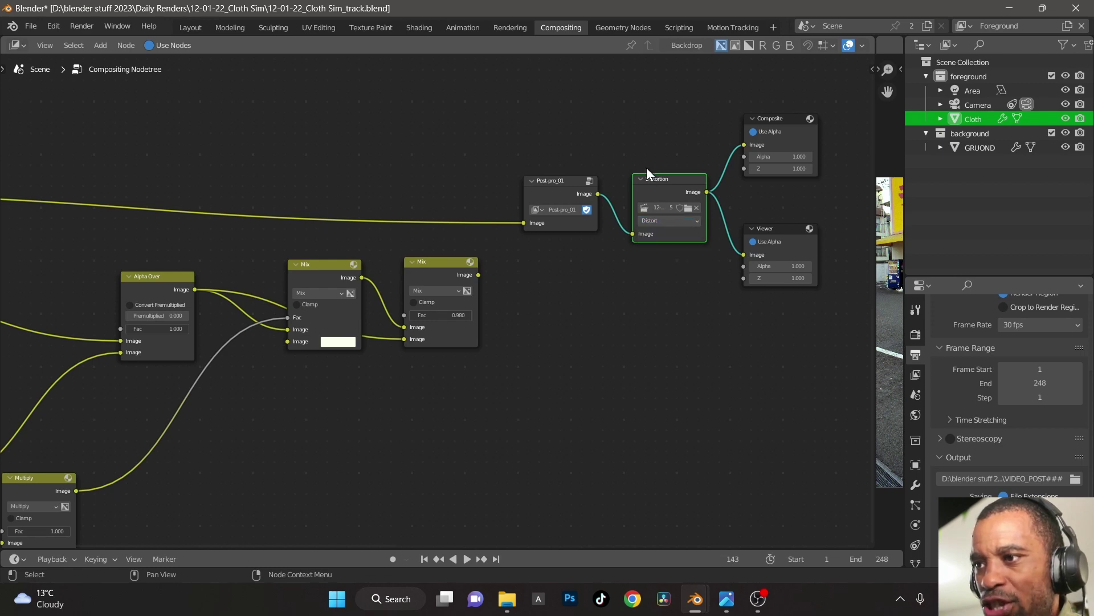
left_click(647, 168)
middle_click_drag(644, 237, 597, 243)
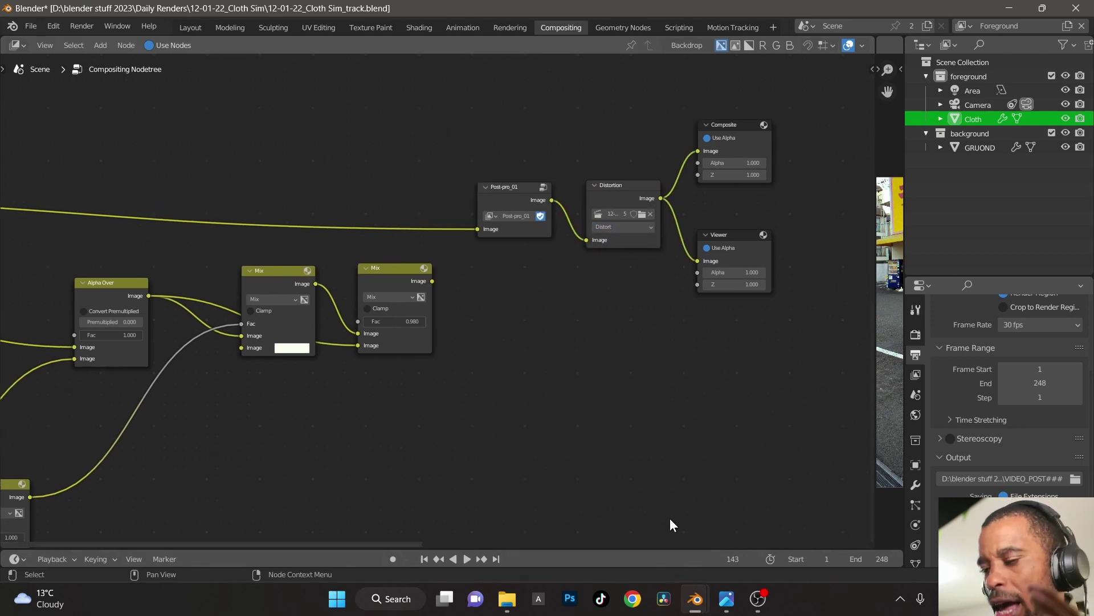
left_click(726, 598)
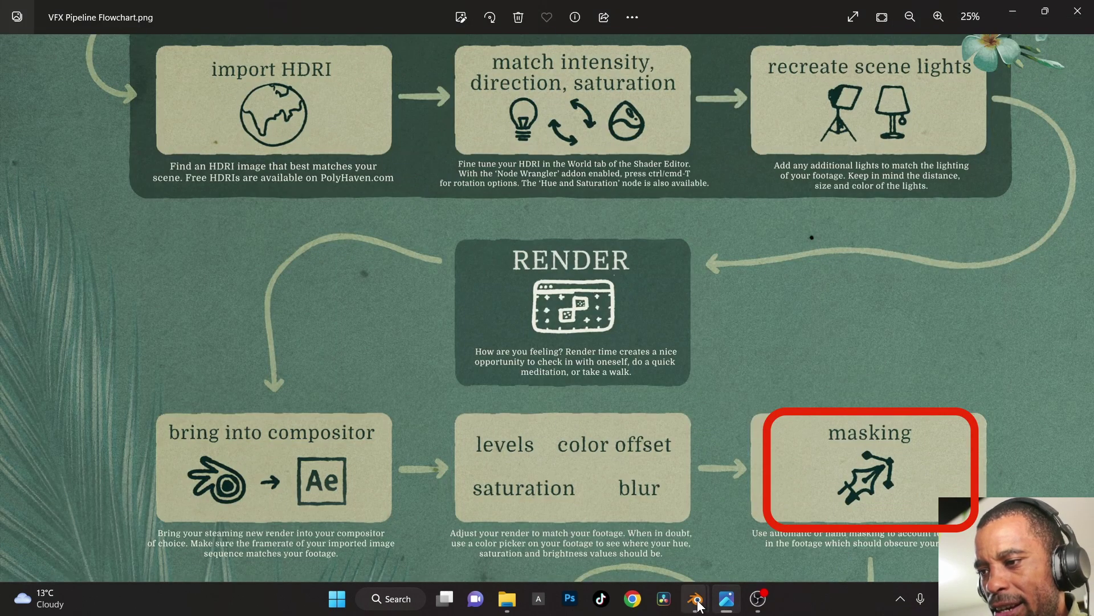
mouse_move(696, 602)
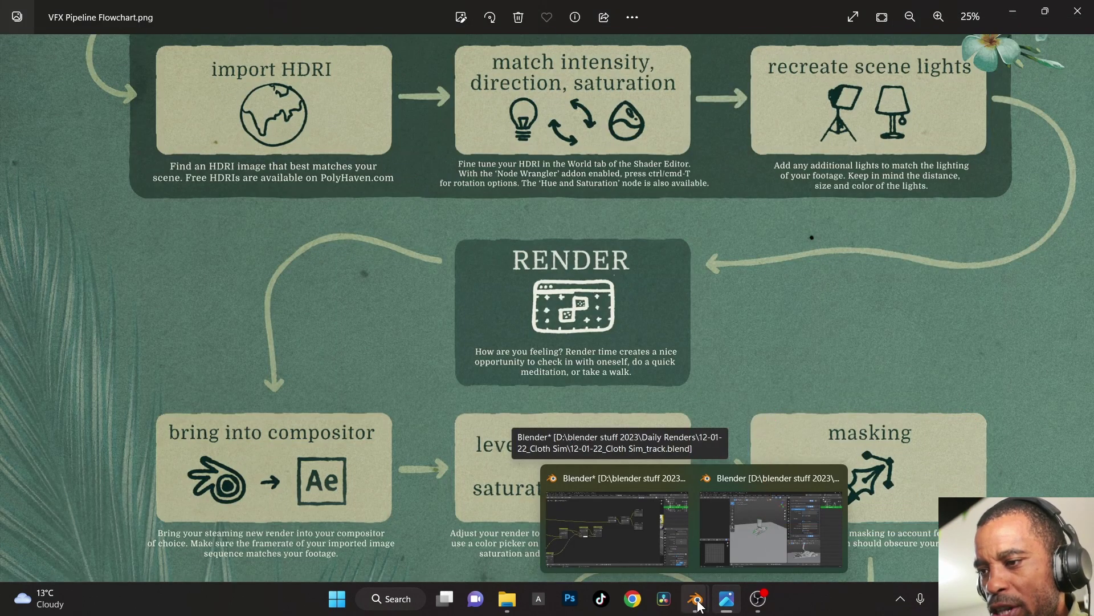
left_click(672, 490)
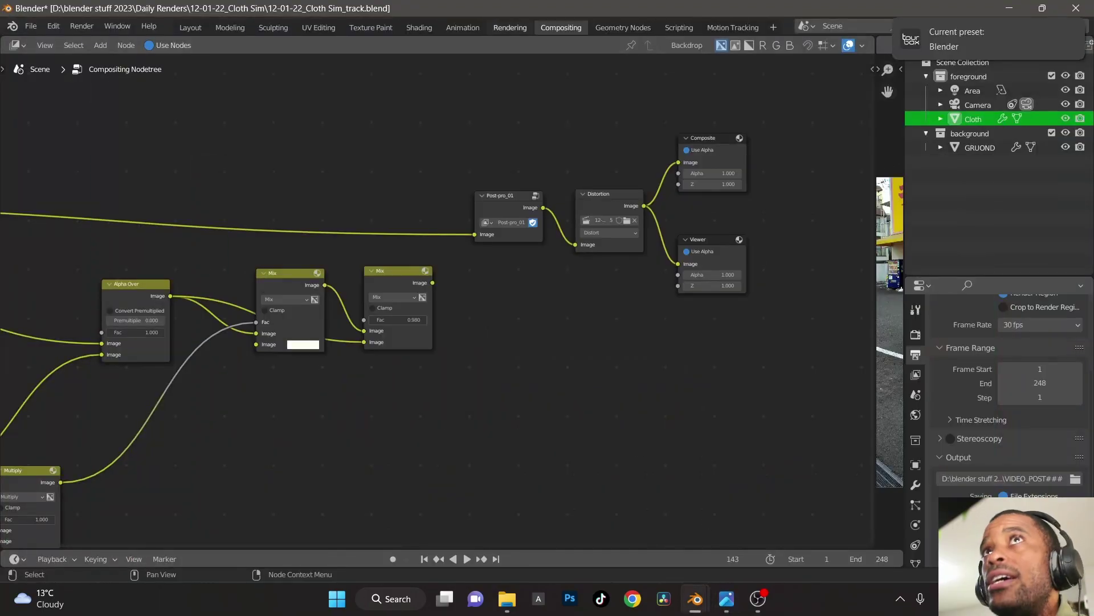
key("alt+Tab")
left_click_drag(495, 541, 860, 540)
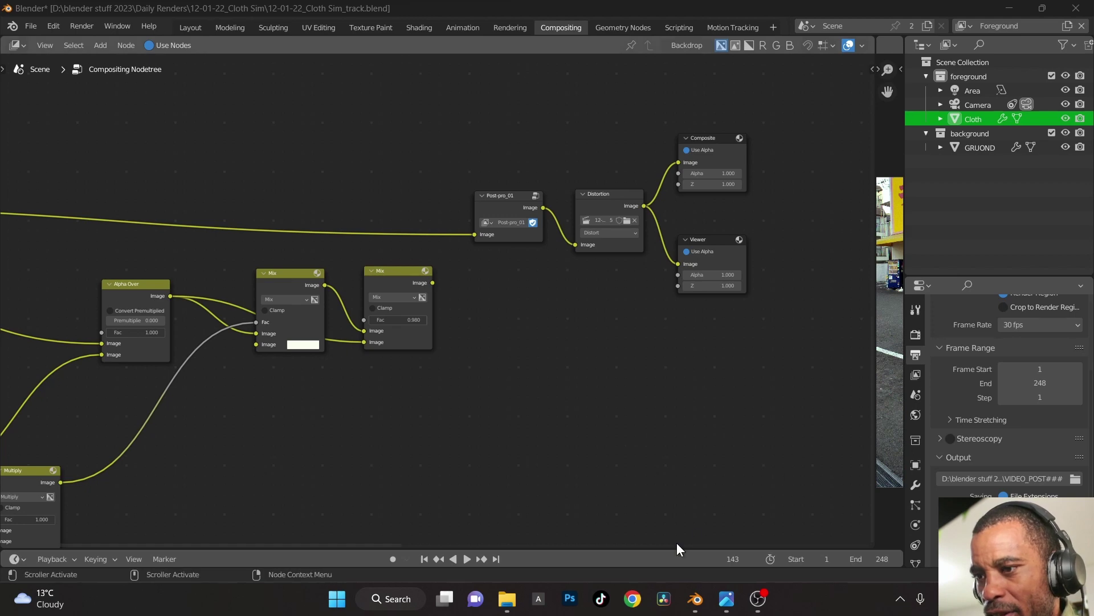
- Bring up the VFX Pipeline Flowchart and scroll from its title down to the HDRI and lighting steps
left_click(727, 599)
scroll(581, 279, "up", 3)
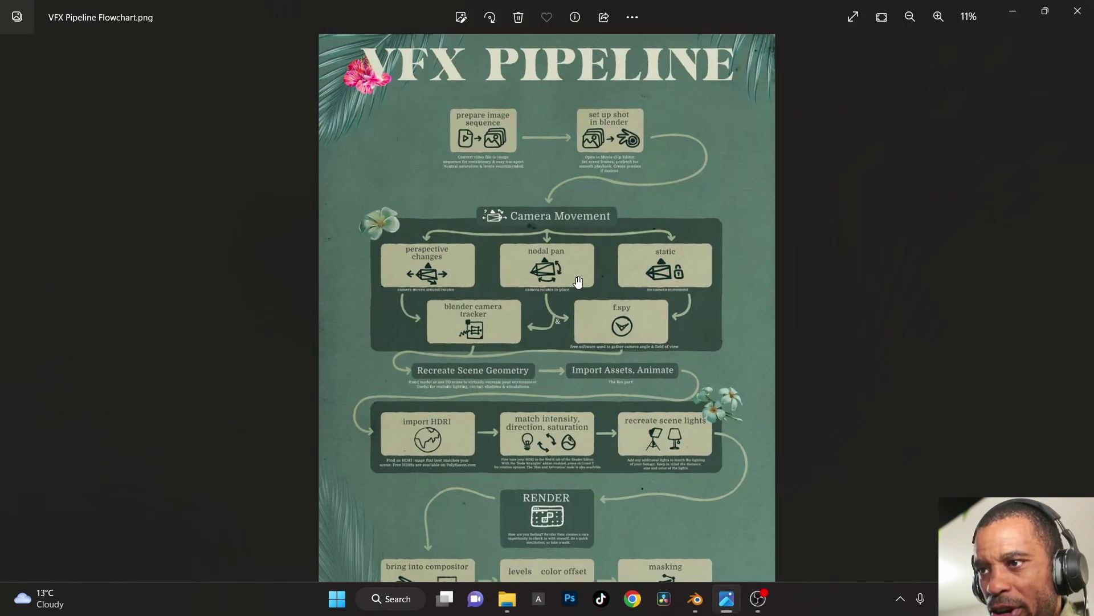
scroll(579, 262, "up", 3, "ctrl")
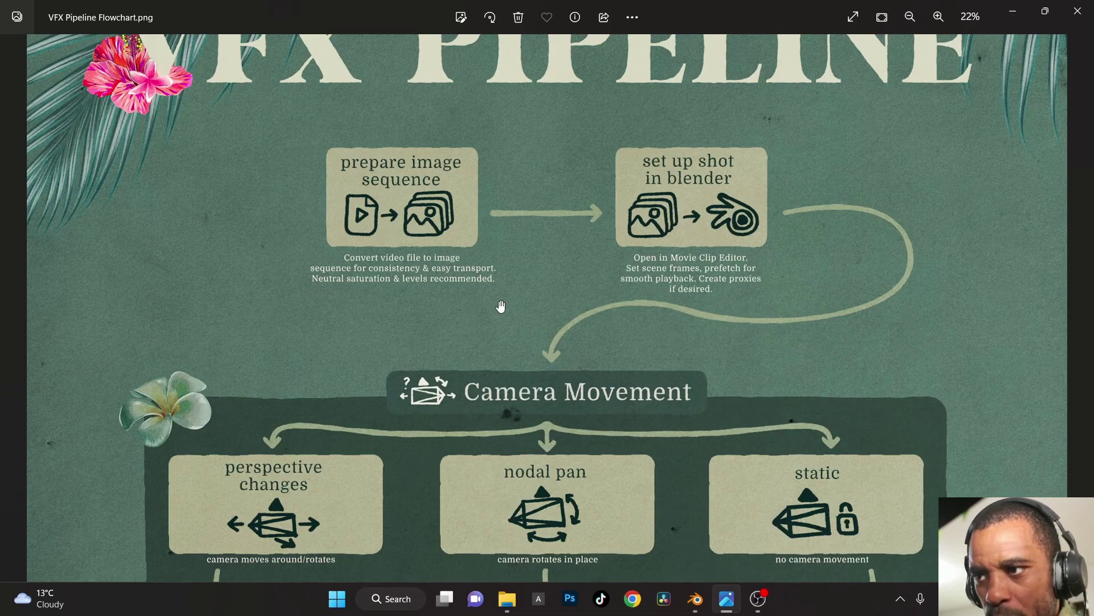
scroll(506, 436, "down", 3)
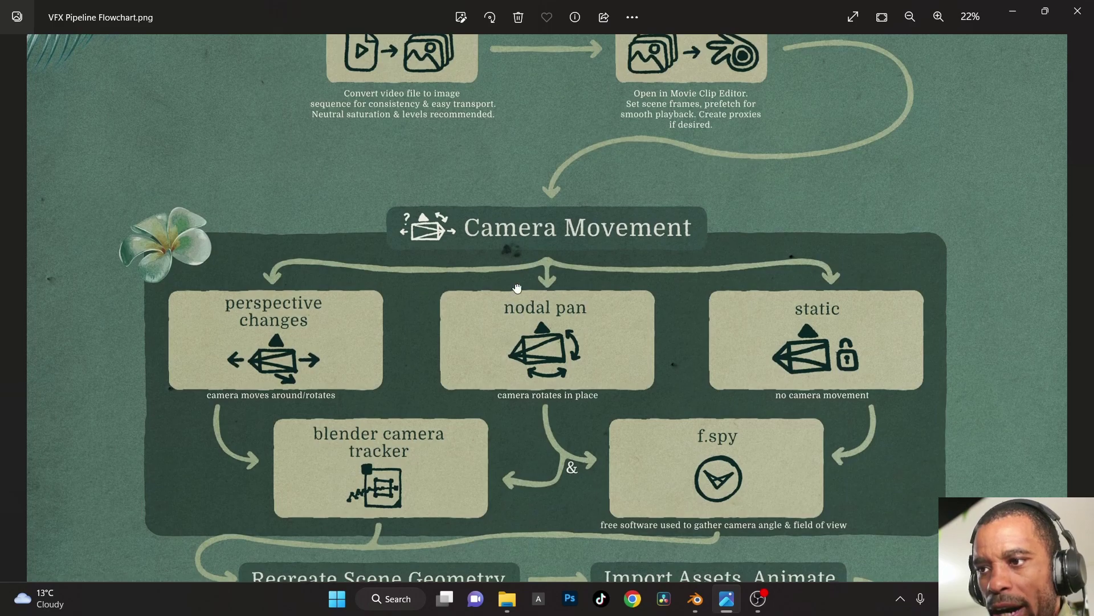
scroll(517, 280, "down", 1)
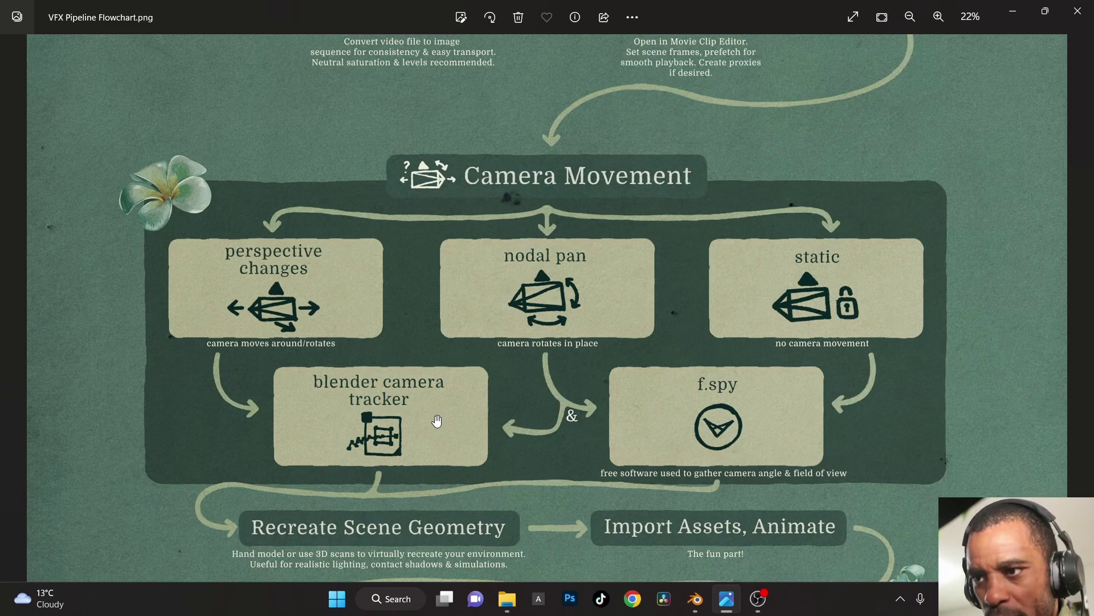
left_click_drag(367, 432, 366, 255)
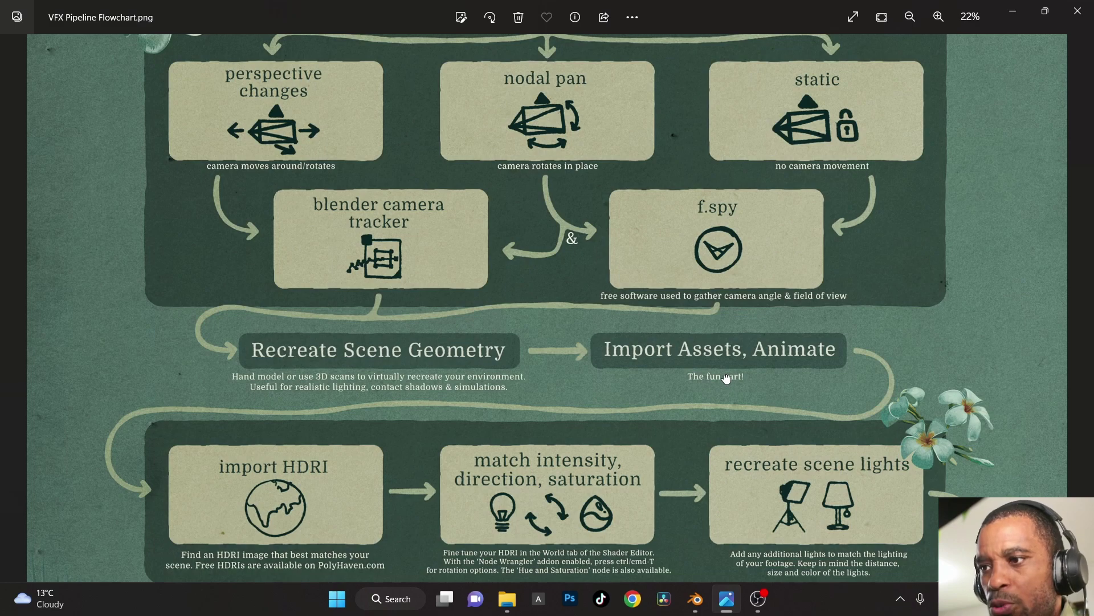
- Scroll down the flowchart past the compositor and masking steps to the FINAL RENDER box
scroll(570, 371, "down", 2)
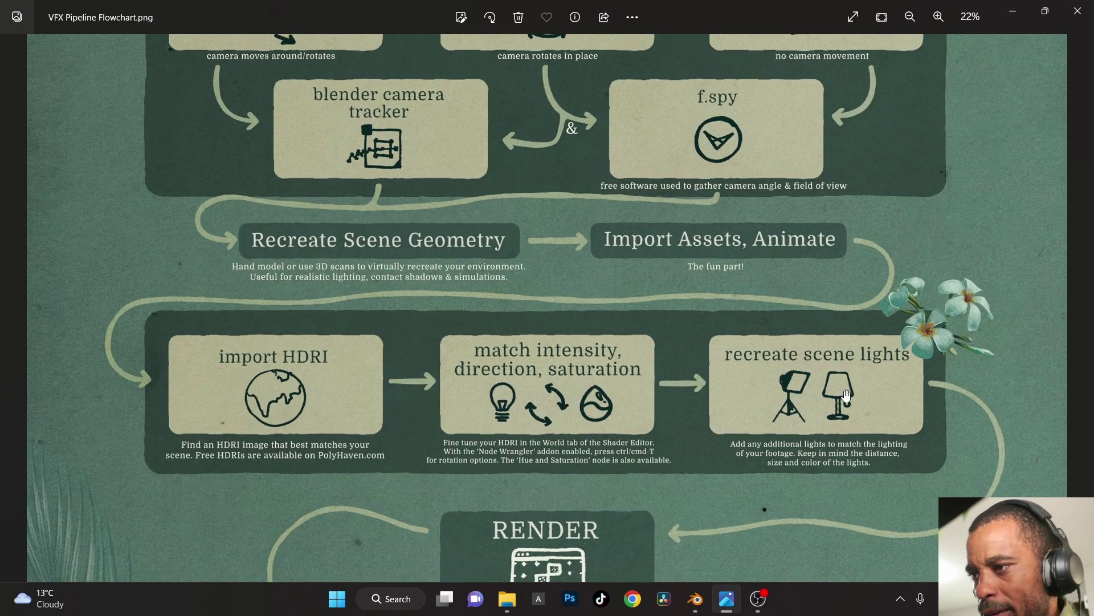
scroll(714, 458, "down", 3)
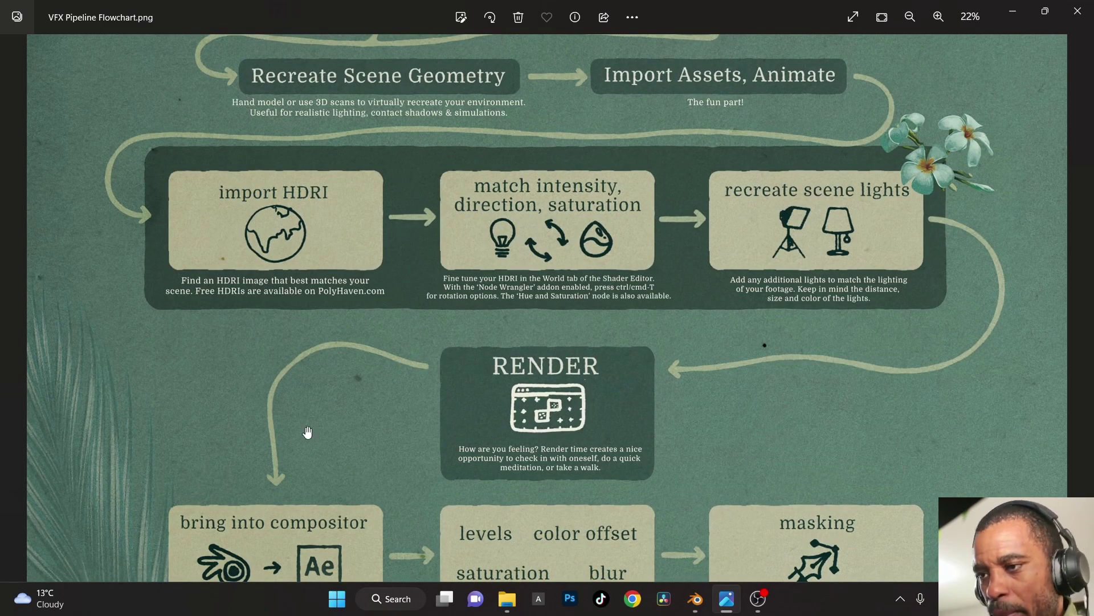
scroll(572, 433, "down", 2)
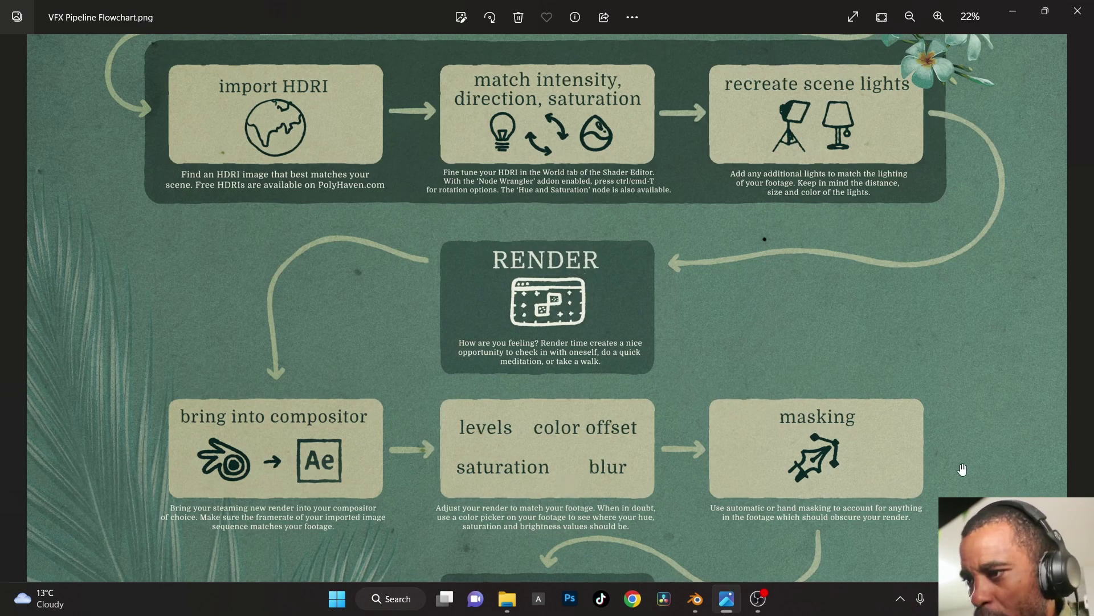
left_click_drag(726, 477, 722, 420)
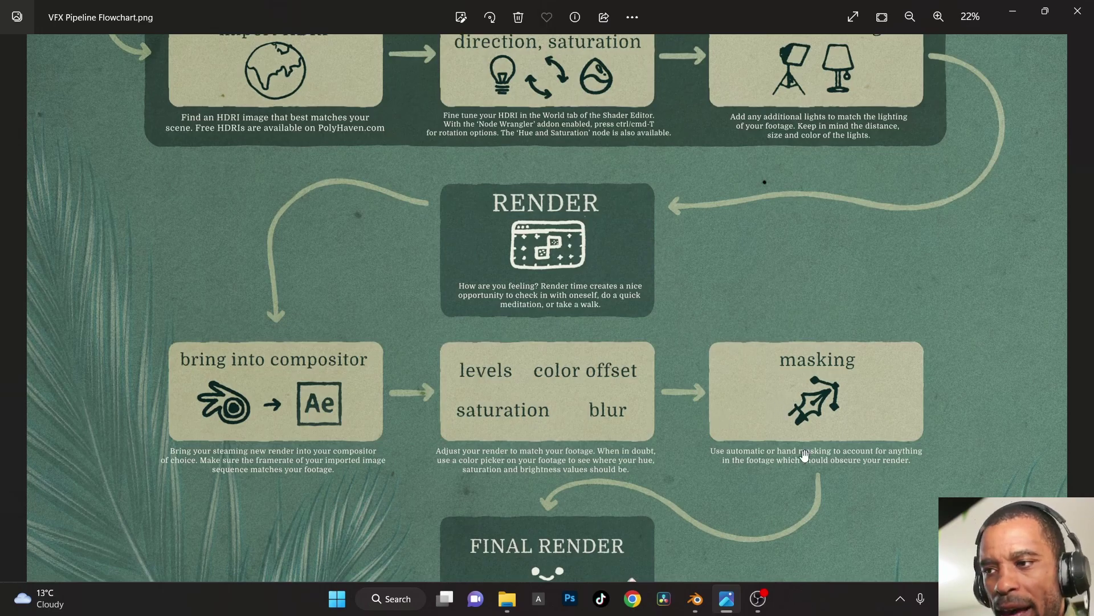
scroll(784, 382, "down", 5)
scroll(594, 546, "up", 5)
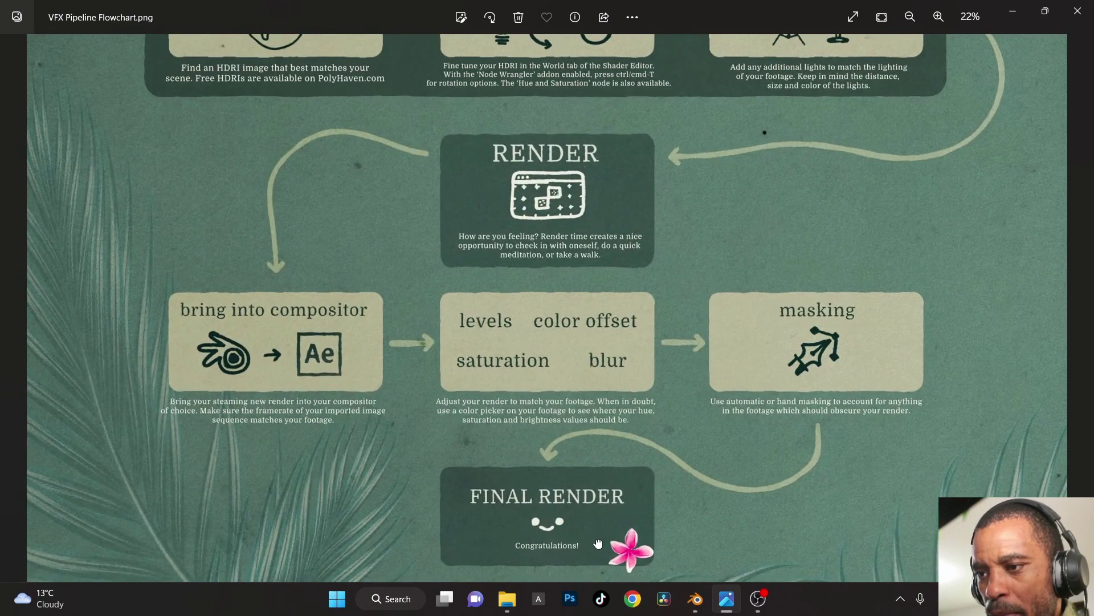
left_click_drag(596, 541, 596, 518)
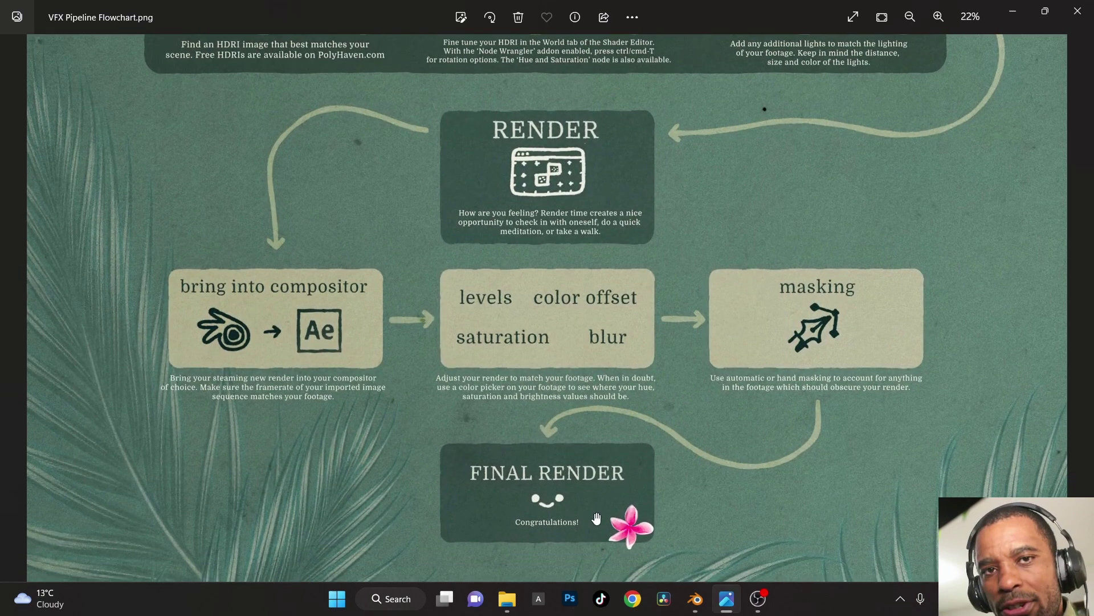
- Play the finished cloth render video in Media Player and set it to repeat
left_click(727, 598)
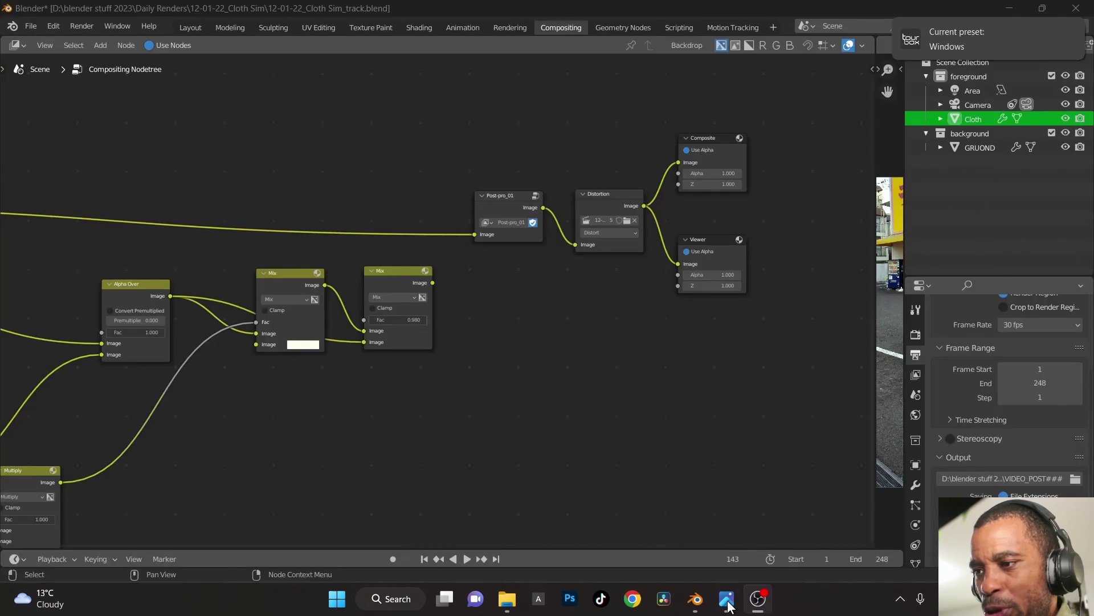
left_click(727, 598)
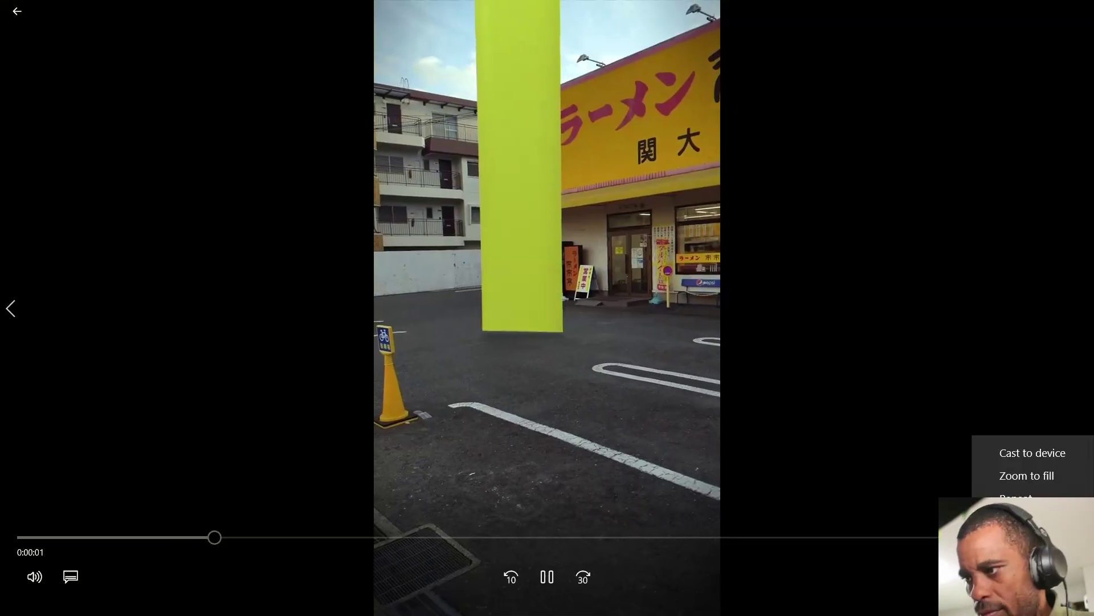
left_click(1023, 497)
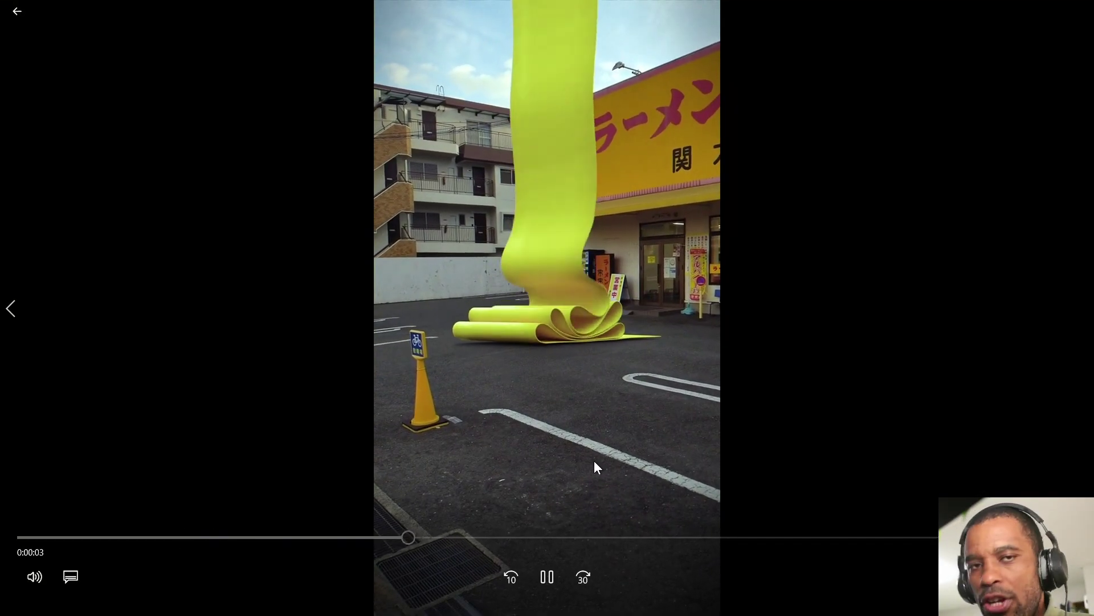